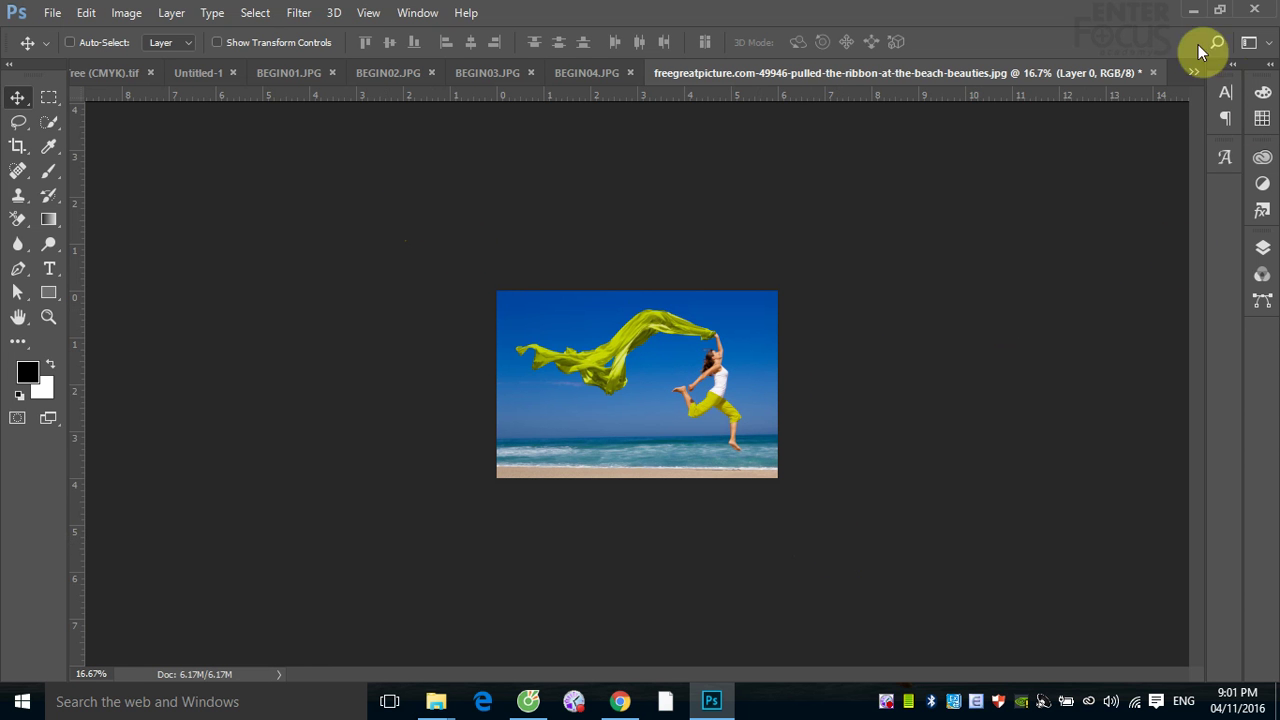
Minimize and restore Photoshop, then show the Layers panel listing Layer 0.
left_click(1192, 13)
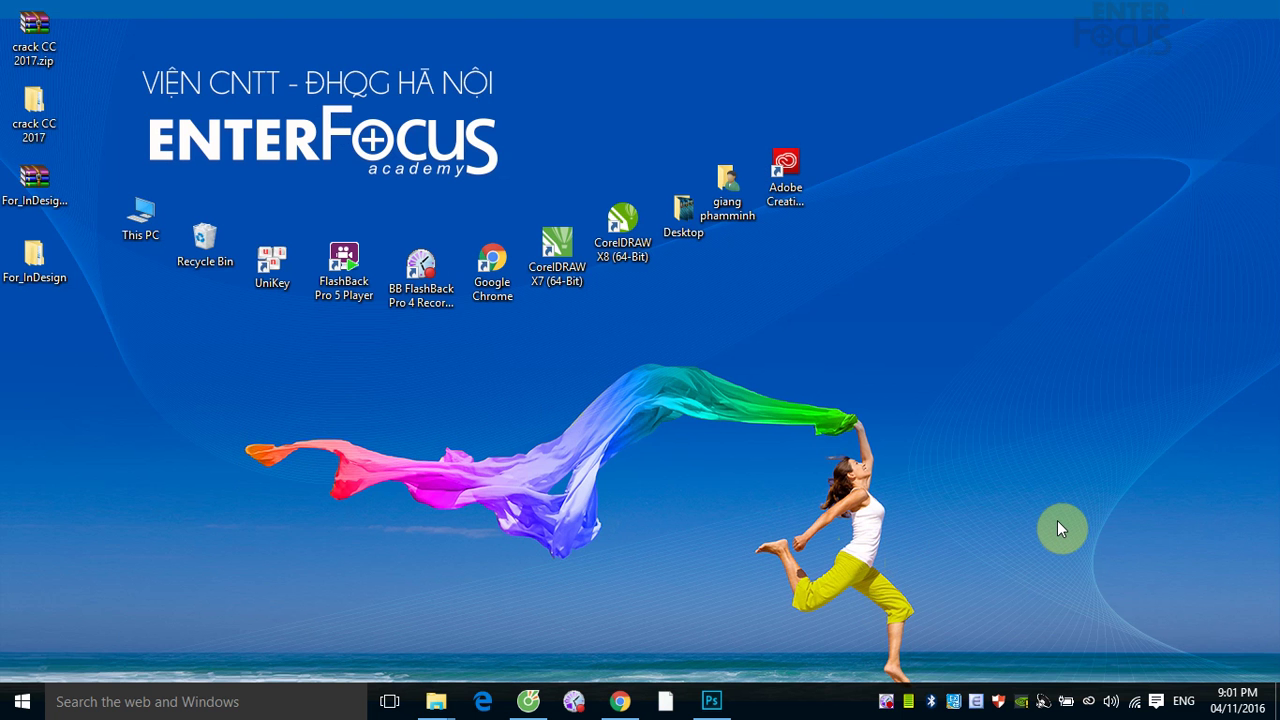
left_click(711, 700)
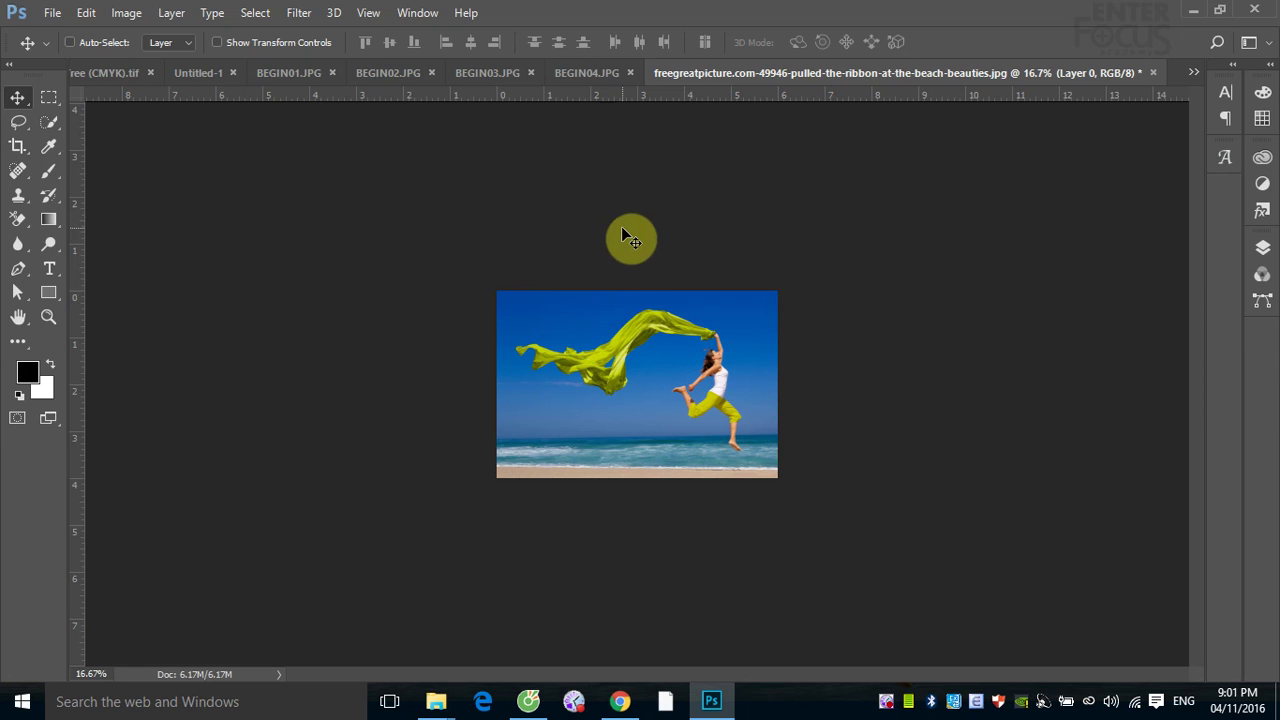
left_click(1261, 245)
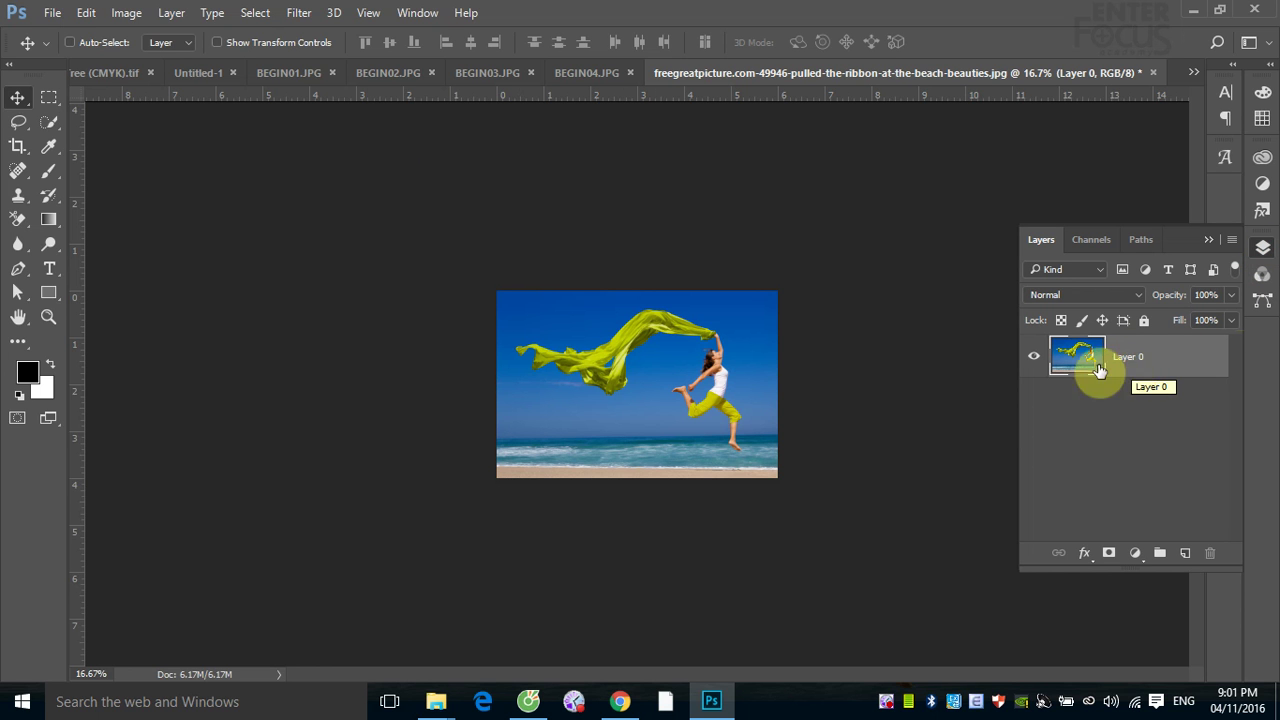
Enlarge the canvas relatively by 6 inches width and 4 inches height, anchored bottom-left.
left_click(133, 12)
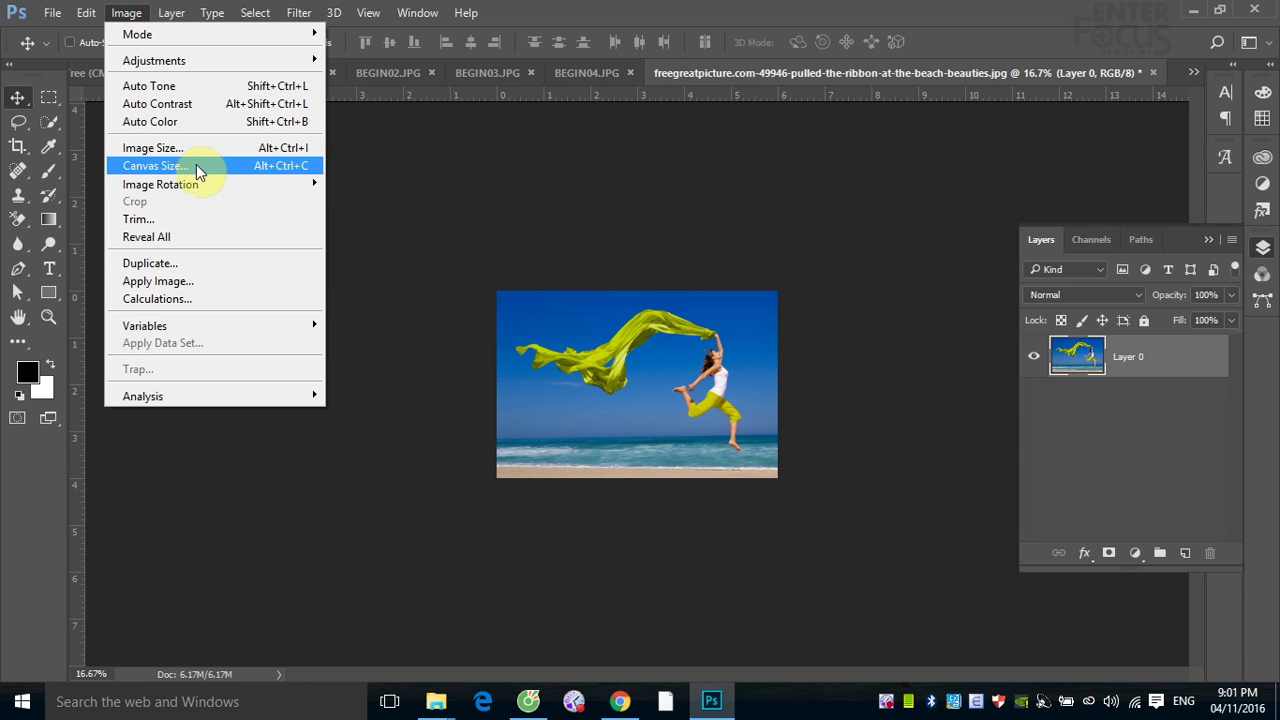
left_click(190, 166)
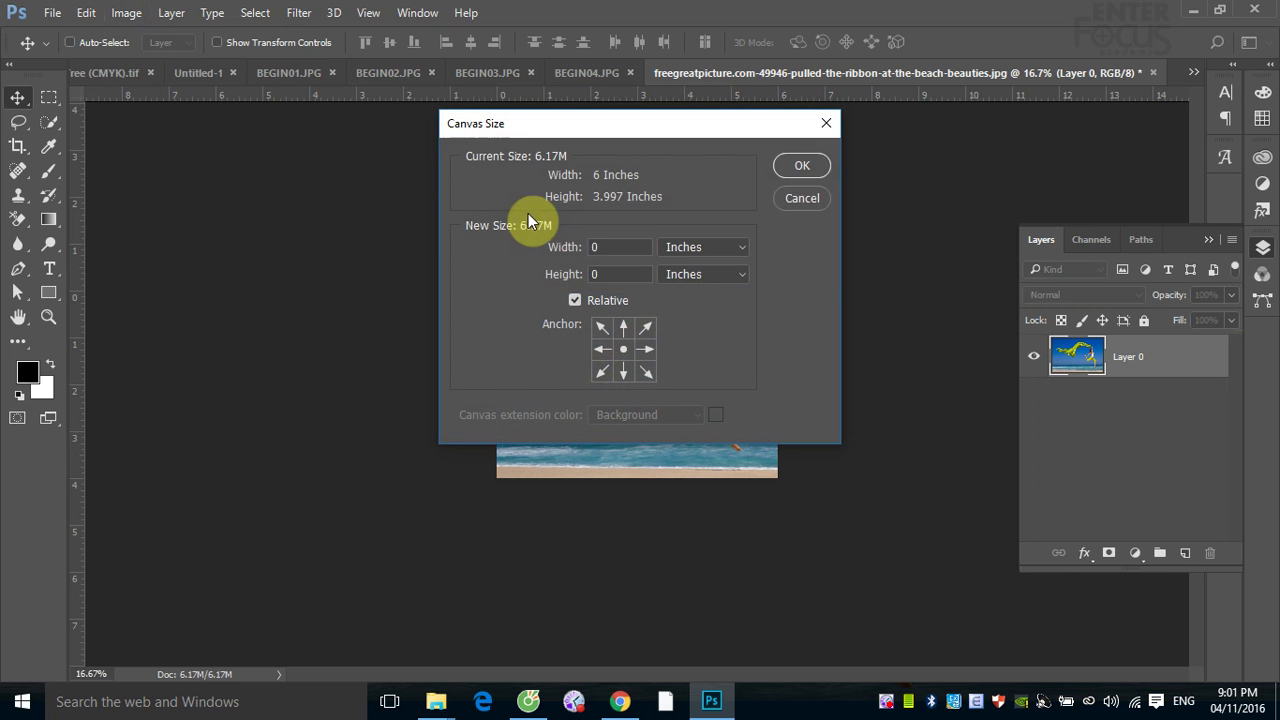
double_click(603, 248)
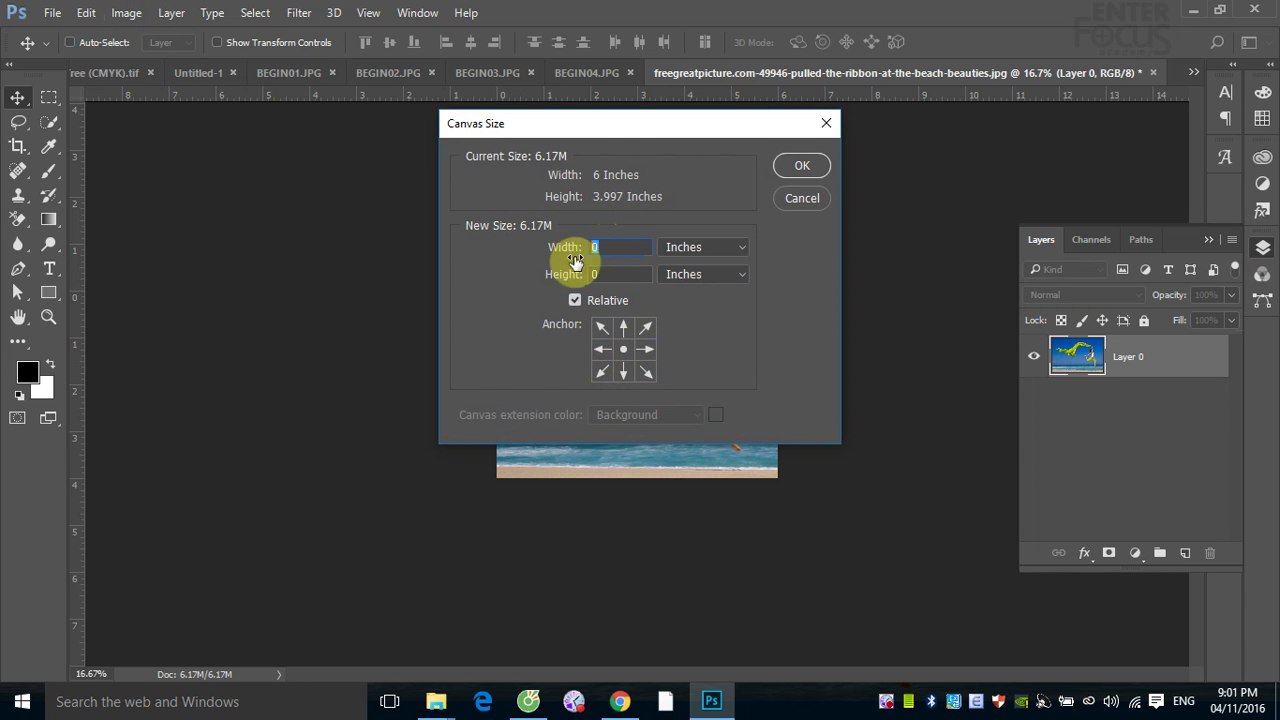
type("6")
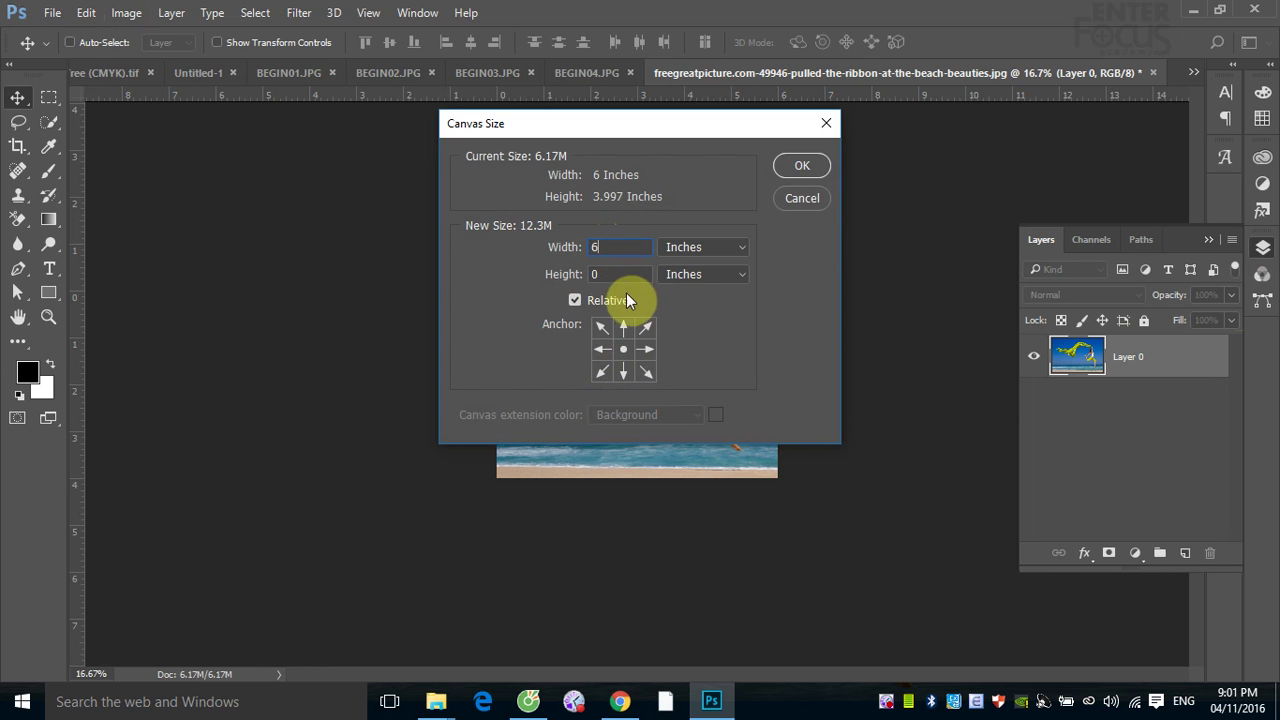
double_click(600, 274)
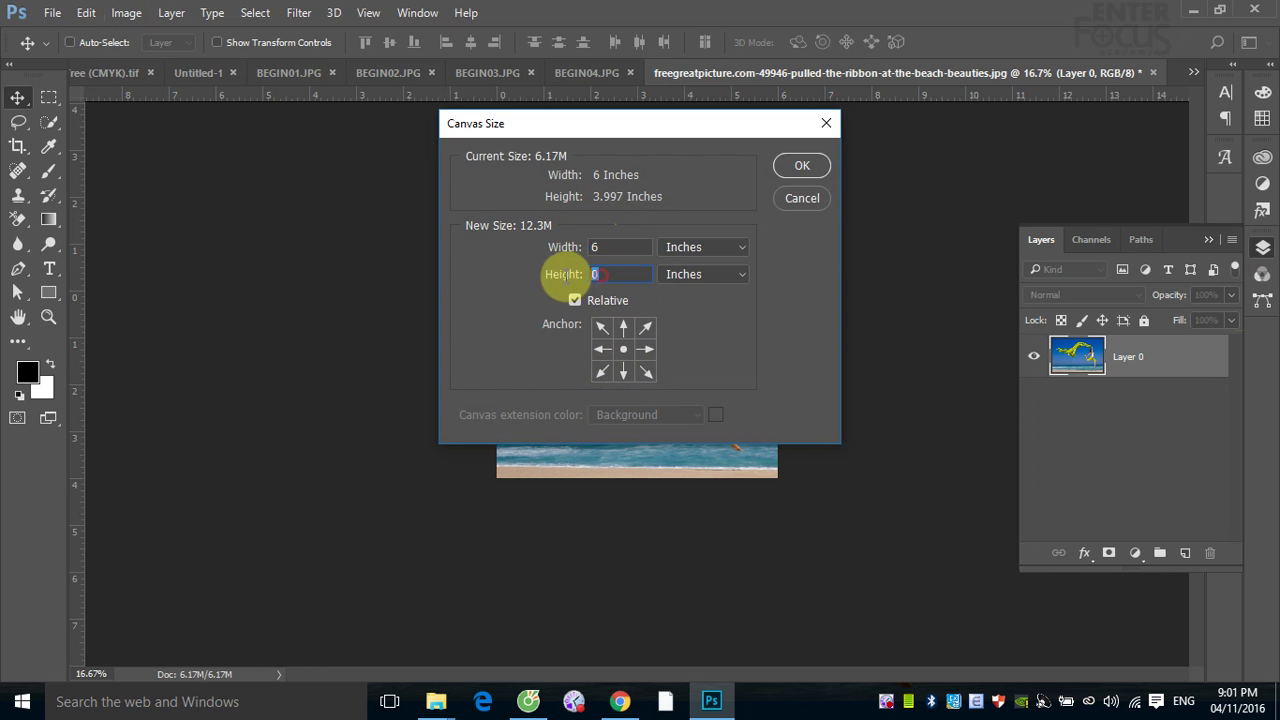
type("4")
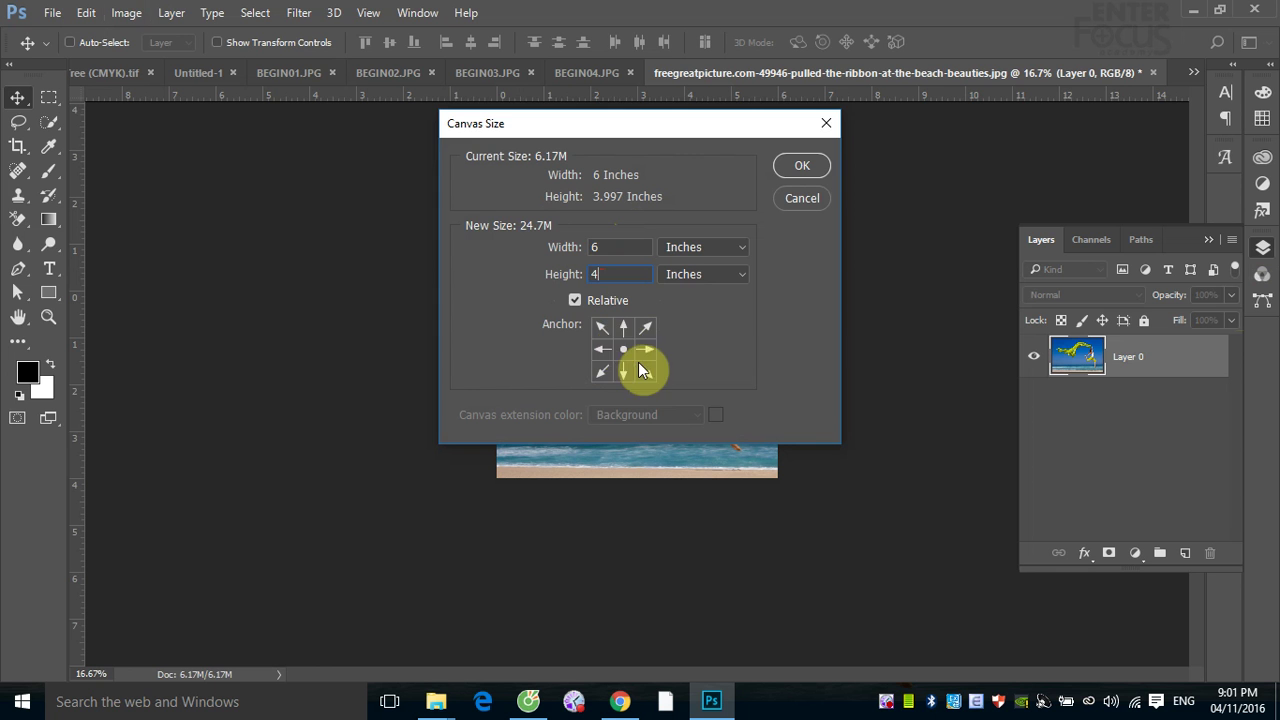
left_click(602, 372)
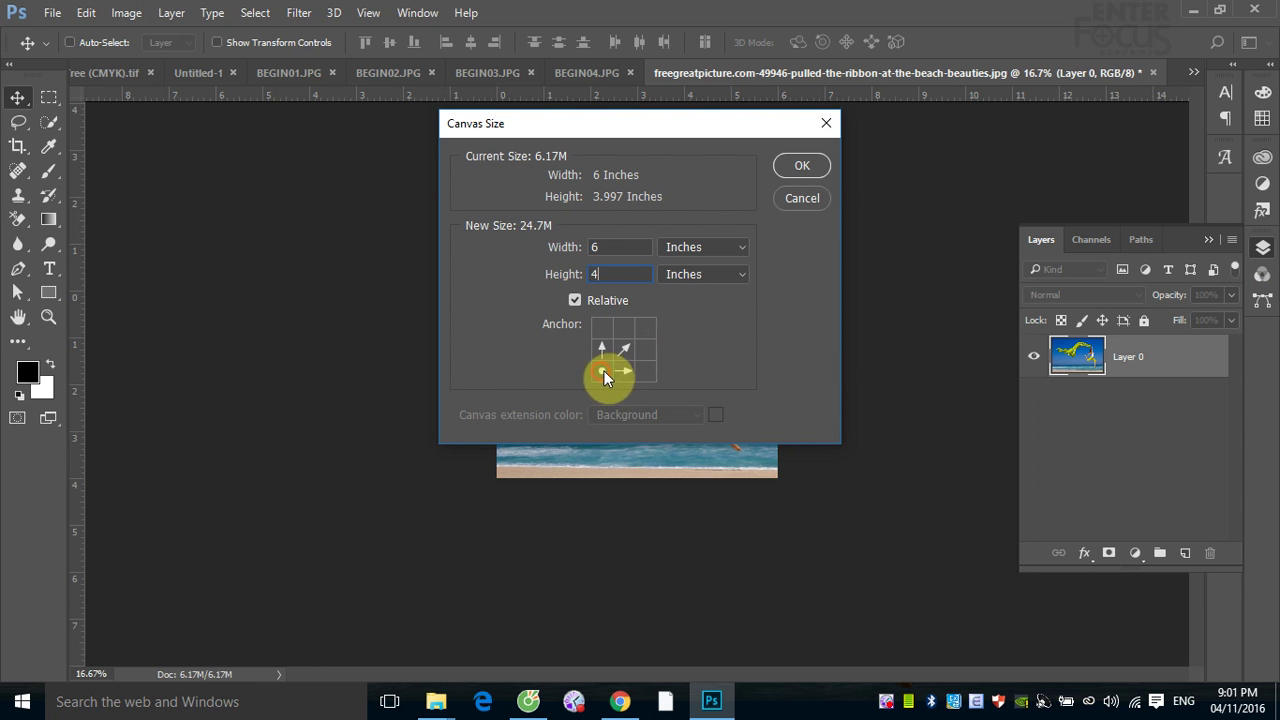
left_click(809, 170)
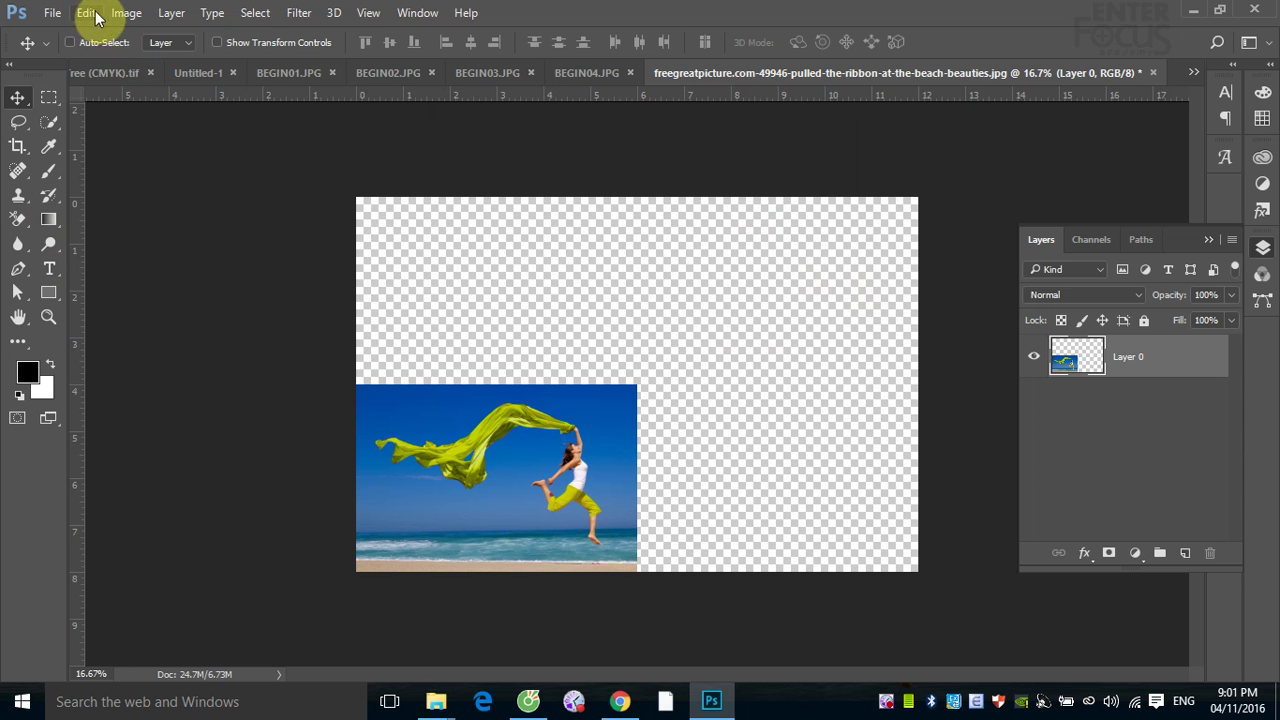
Draw a Lasso selection around the jumping woman, including her raised hand.
left_click(18, 122)
mouse_move(510, 410)
left_mouse_down()
mouse_move(615, 515)
mouse_move(680, 210)
mouse_move(559, 415)
mouse_move(490, 443)
mouse_move(533, 506)
mouse_move(686, 600)
mouse_move(690, 660)
mouse_move(678, 485)
mouse_move(714, 543)
mouse_move(803, 560)
mouse_move(788, 376)
mouse_move(712, 131)
mouse_move(657, 129)
mouse_move(628, 349)
mouse_move(663, 409)
mouse_move(665, 388)
left_mouse_up()
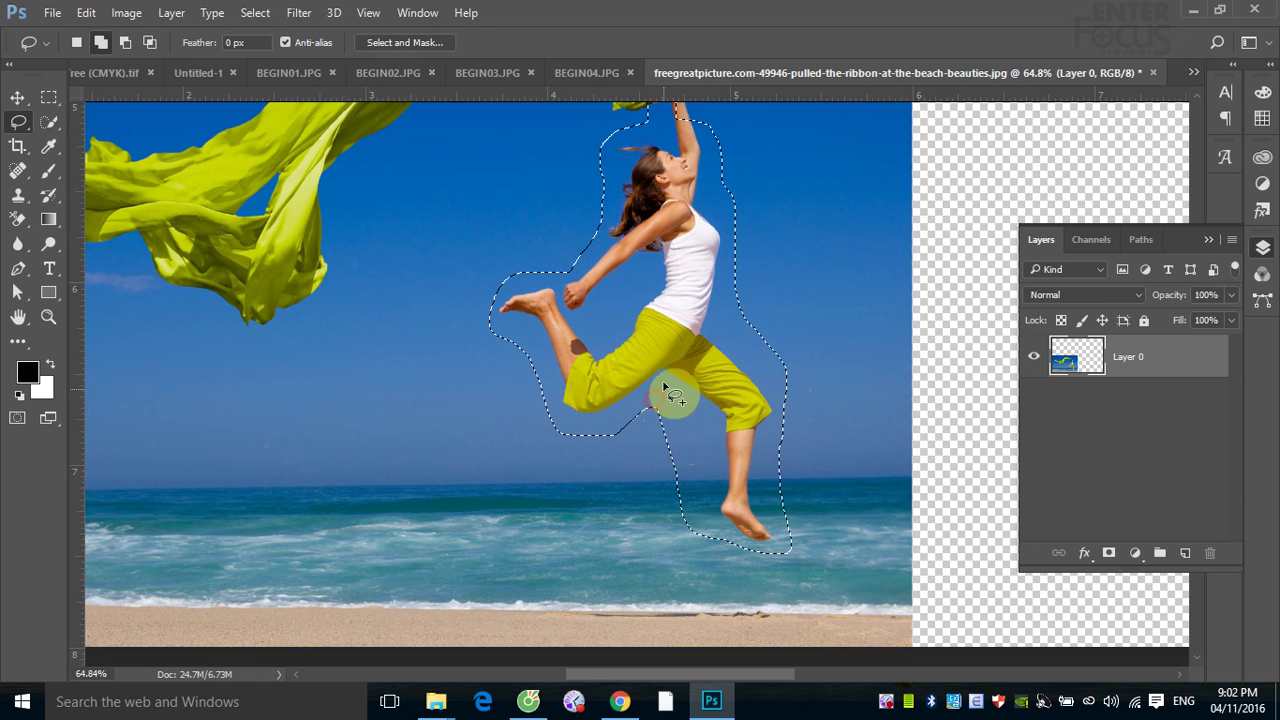
scroll(689, 423, "up", 3)
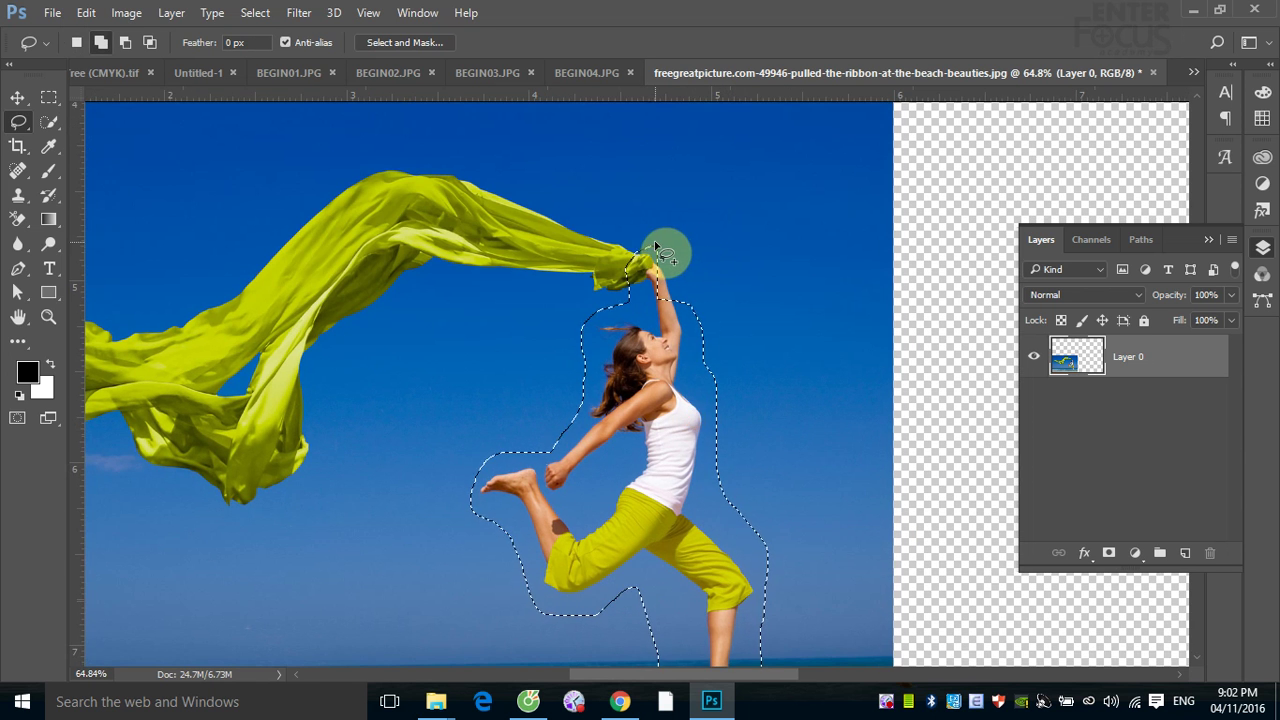
mouse_move(655, 245)
left_mouse_down()
mouse_move(663, 262)
mouse_move(677, 251)
mouse_move(685, 295)
mouse_move(645, 318)
mouse_move(657, 251)
left_mouse_up()
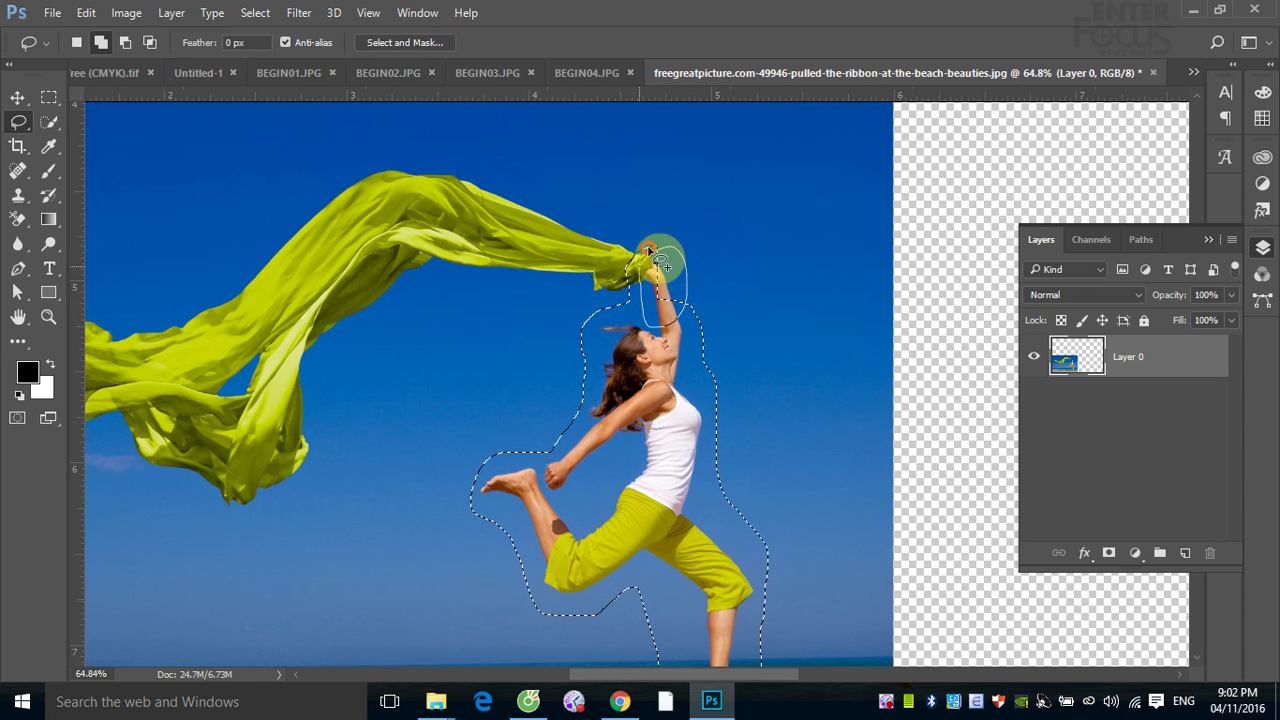
Save the selection as a channel named '123', then deselect.
left_click(258, 13)
left_click(290, 395)
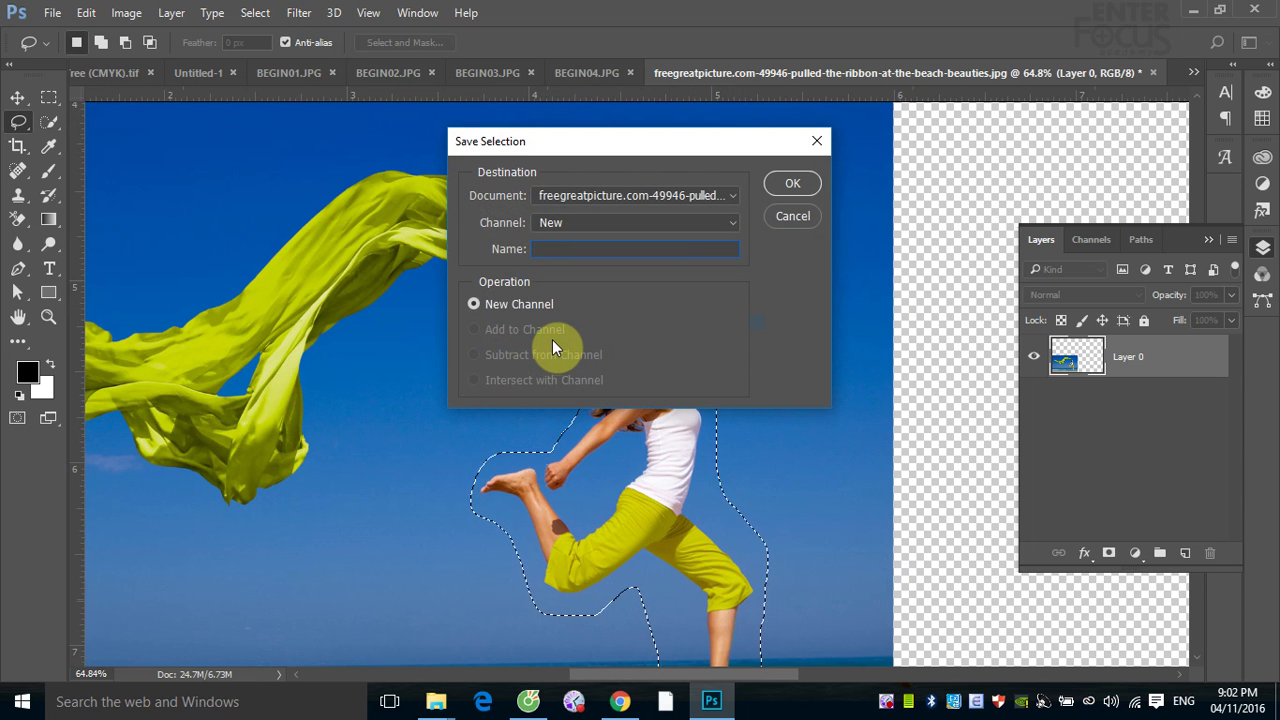
type("12")
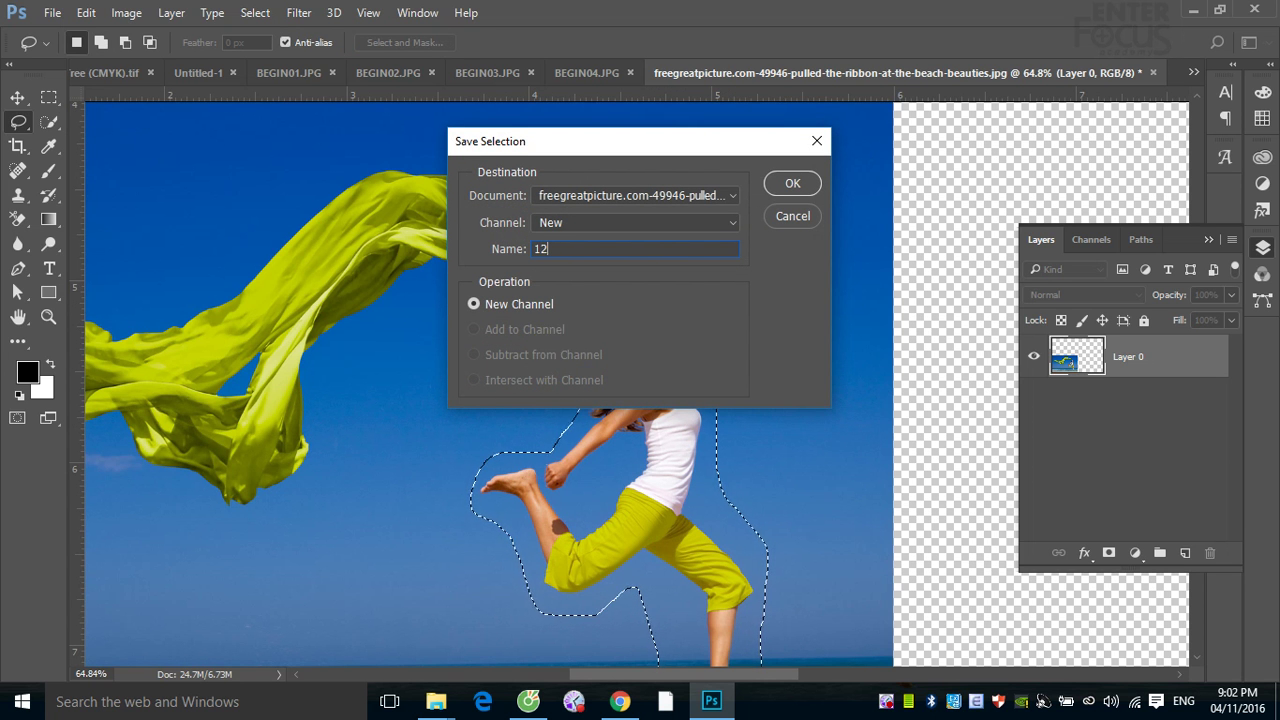
type("3")
left_click(793, 186)
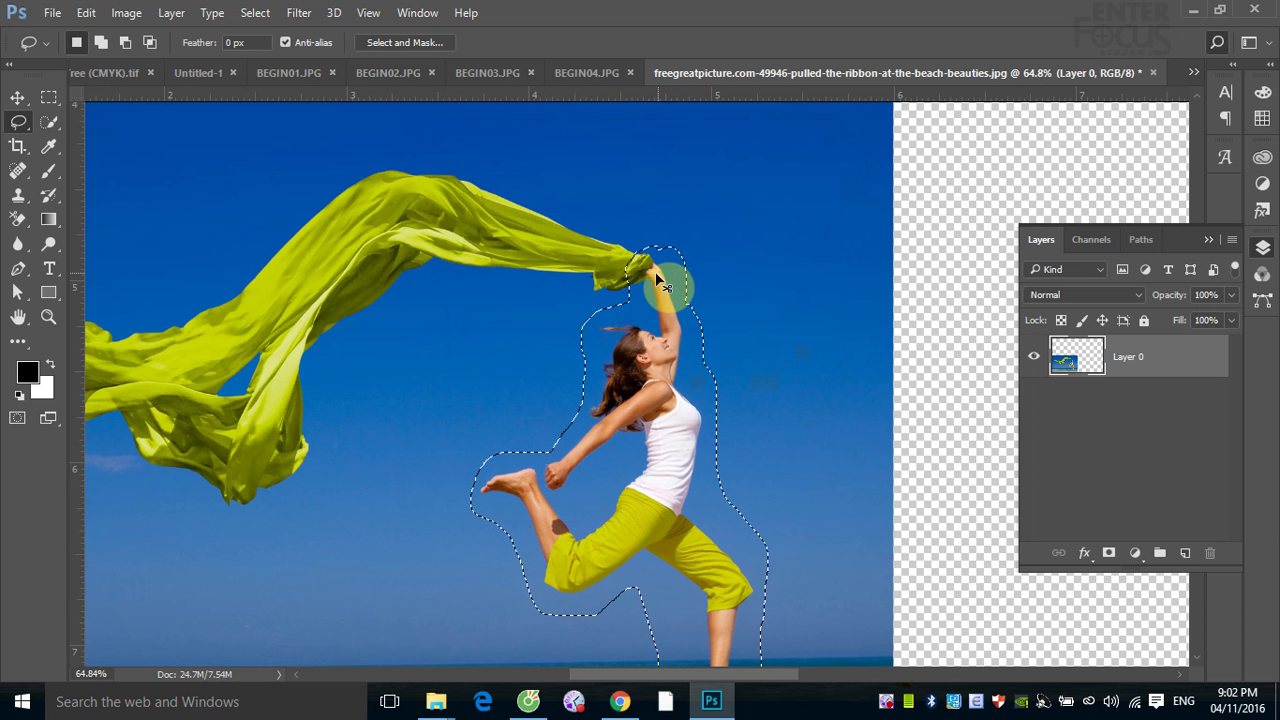
key("ctrl+f")
key("ctrl+d")
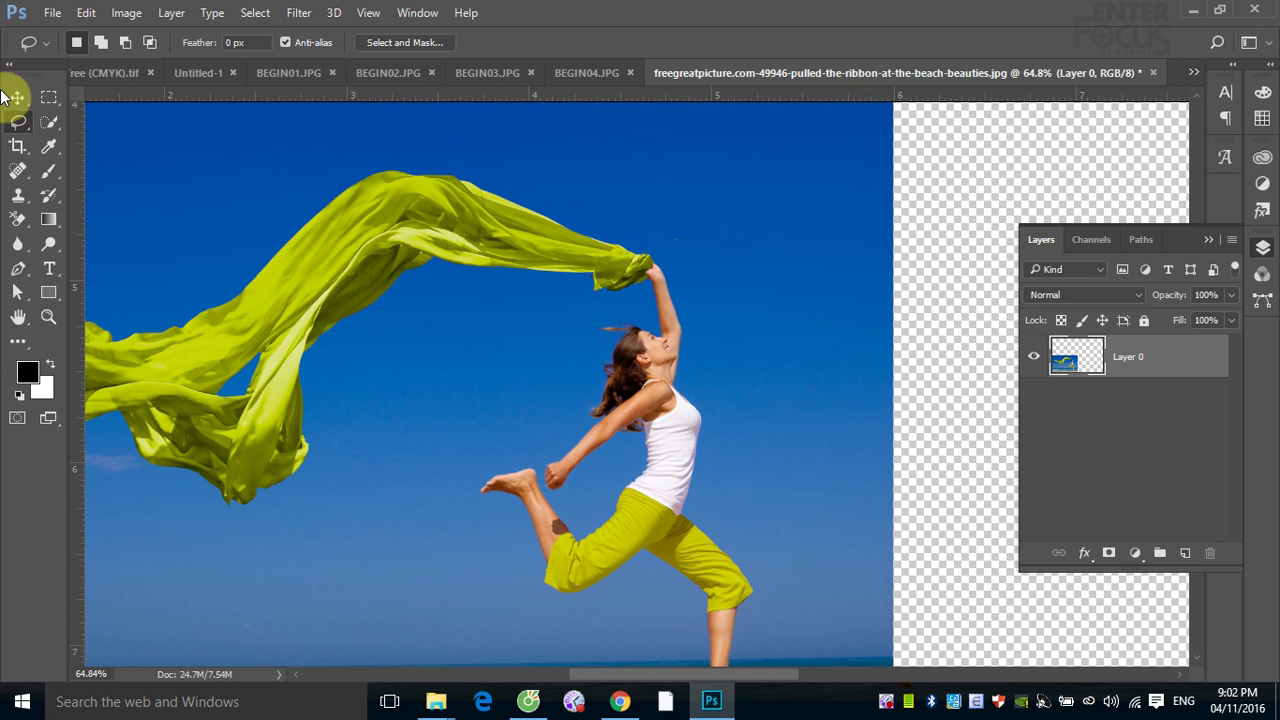
Content-aware scale the photo to the canvas's right edge, protecting the '123' channel.
left_click(17, 97)
key("ctrl+0")
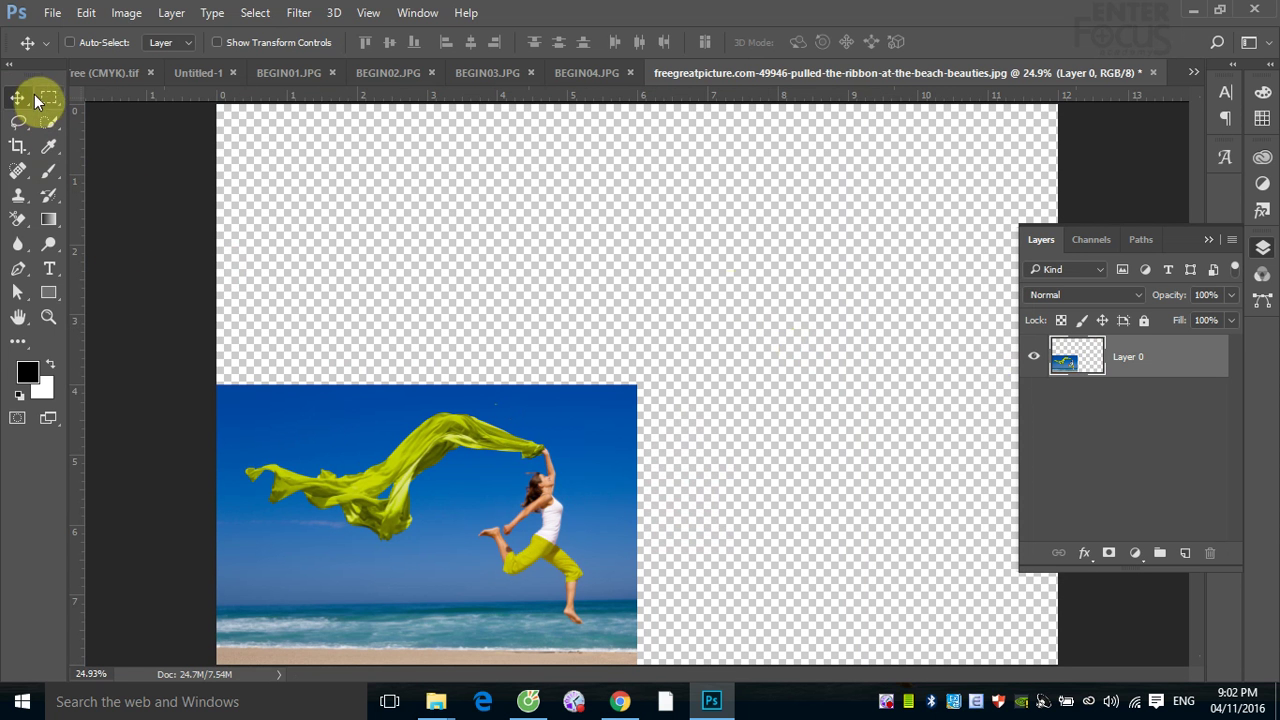
left_click(86, 12)
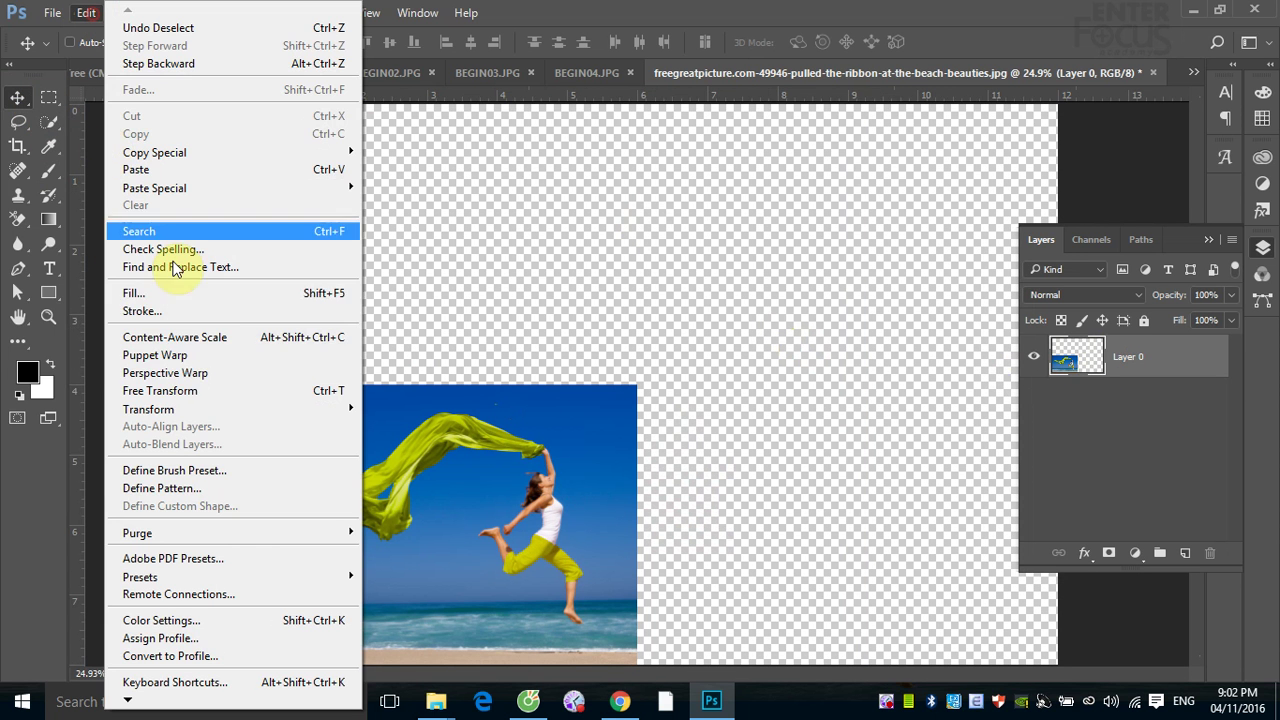
left_click(185, 337)
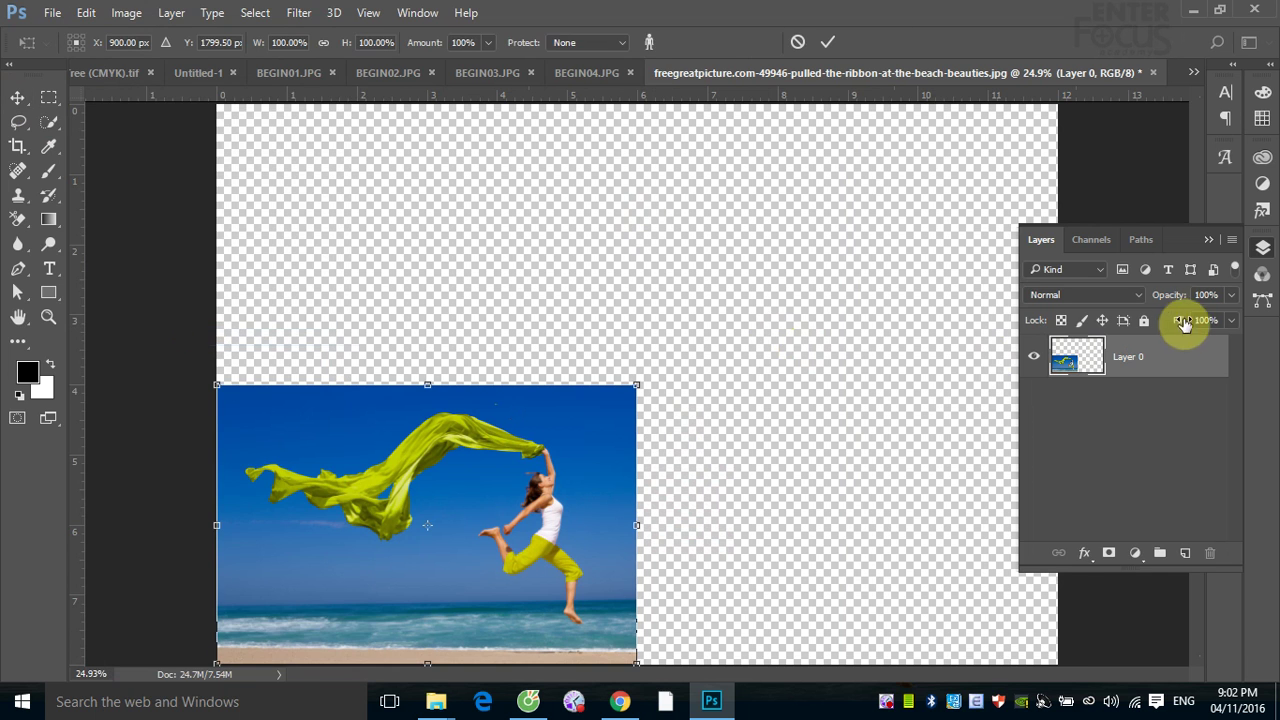
left_click(620, 42)
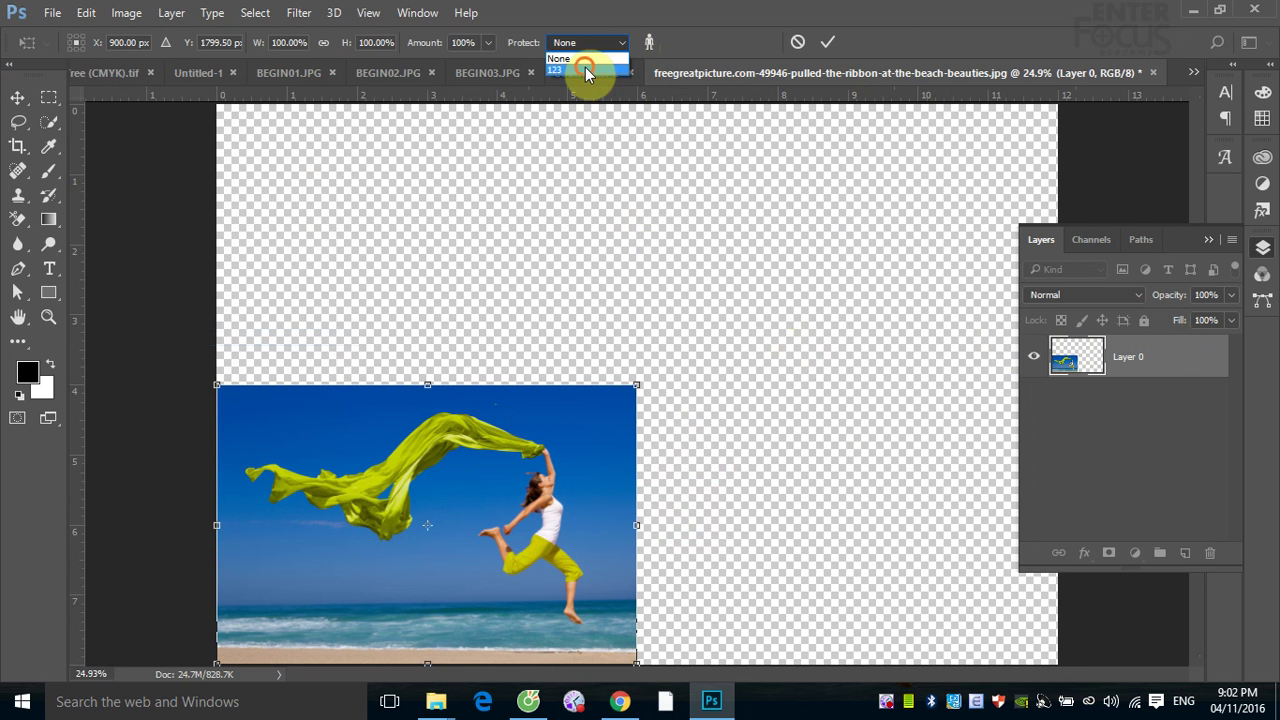
left_click(585, 69)
left_click(1209, 241)
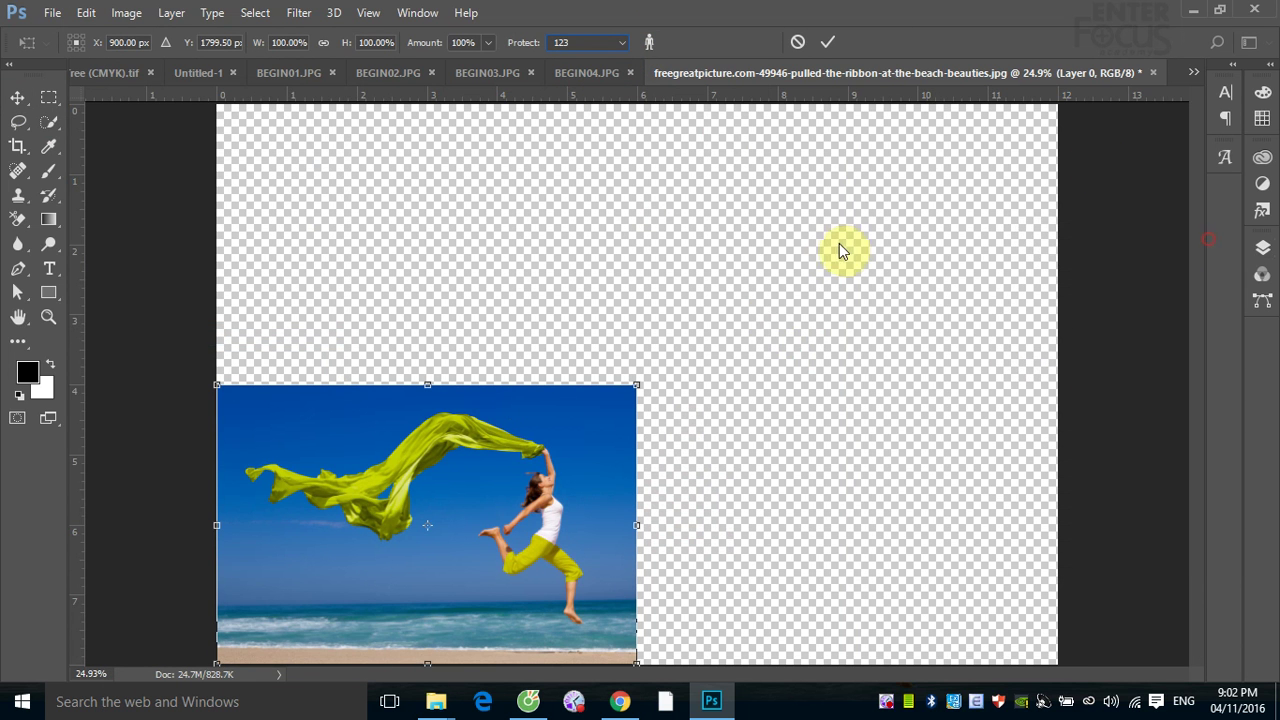
left_click_drag(636, 526, 1057, 530)
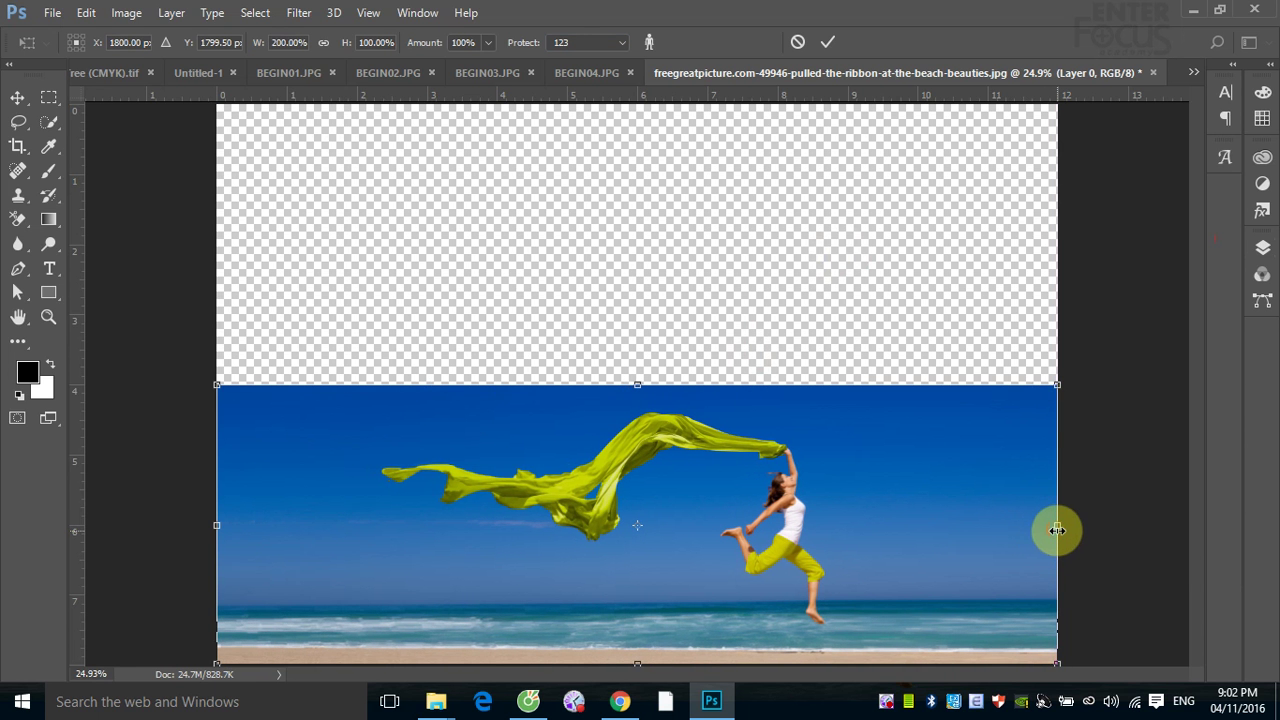
key("Return")
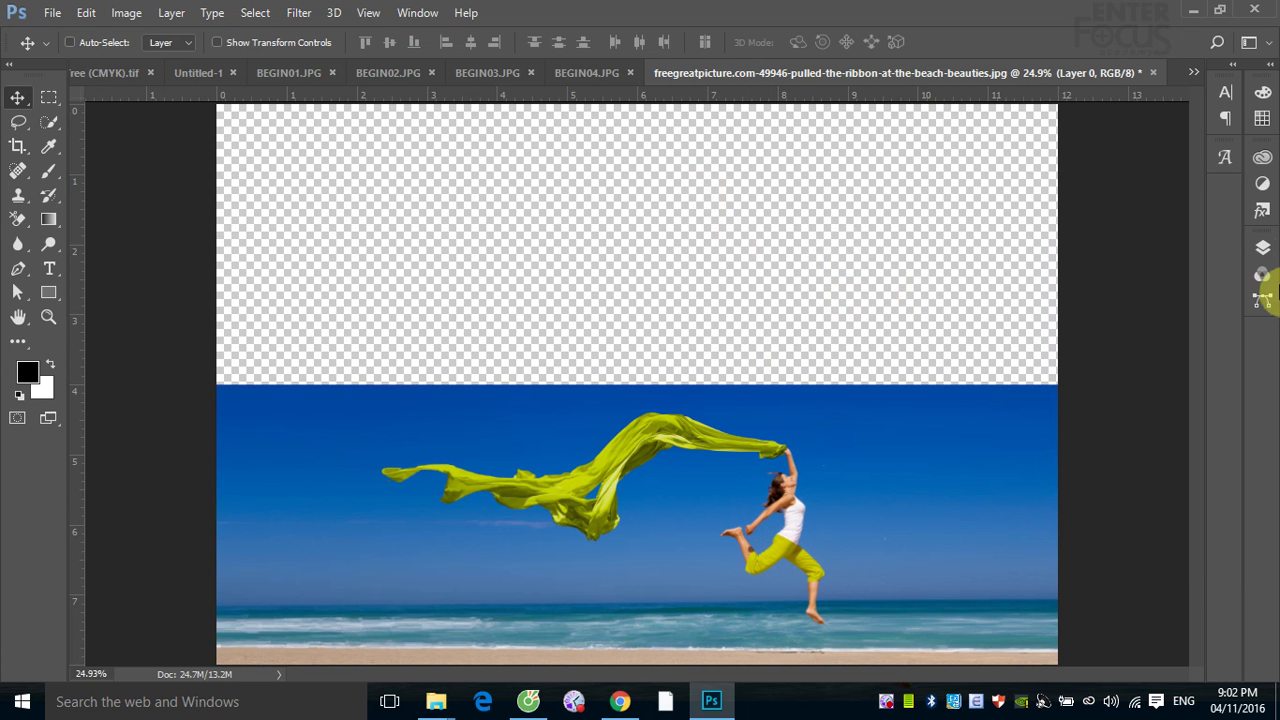
Add Layer 1 beneath Layer 0 and fill it with sky blue sampled by the Eyedropper.
left_click(1263, 250)
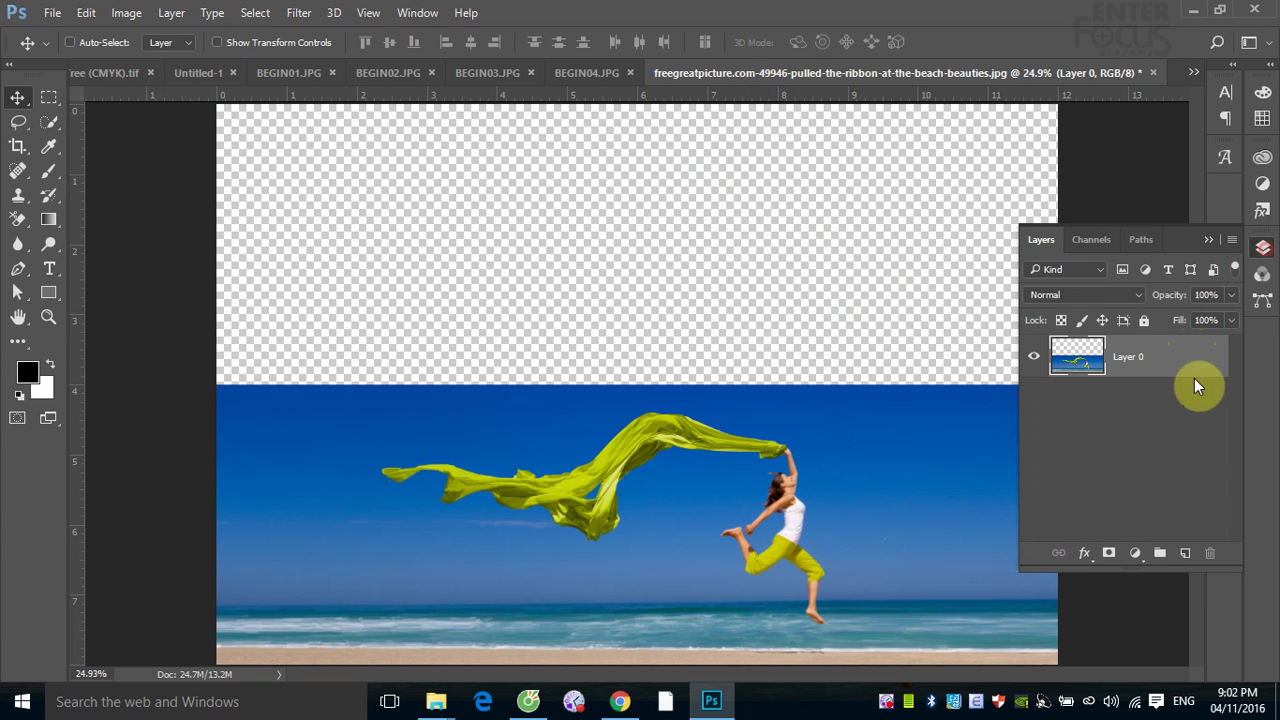
left_click(1185, 556)
left_click_drag(1180, 362, 1168, 432)
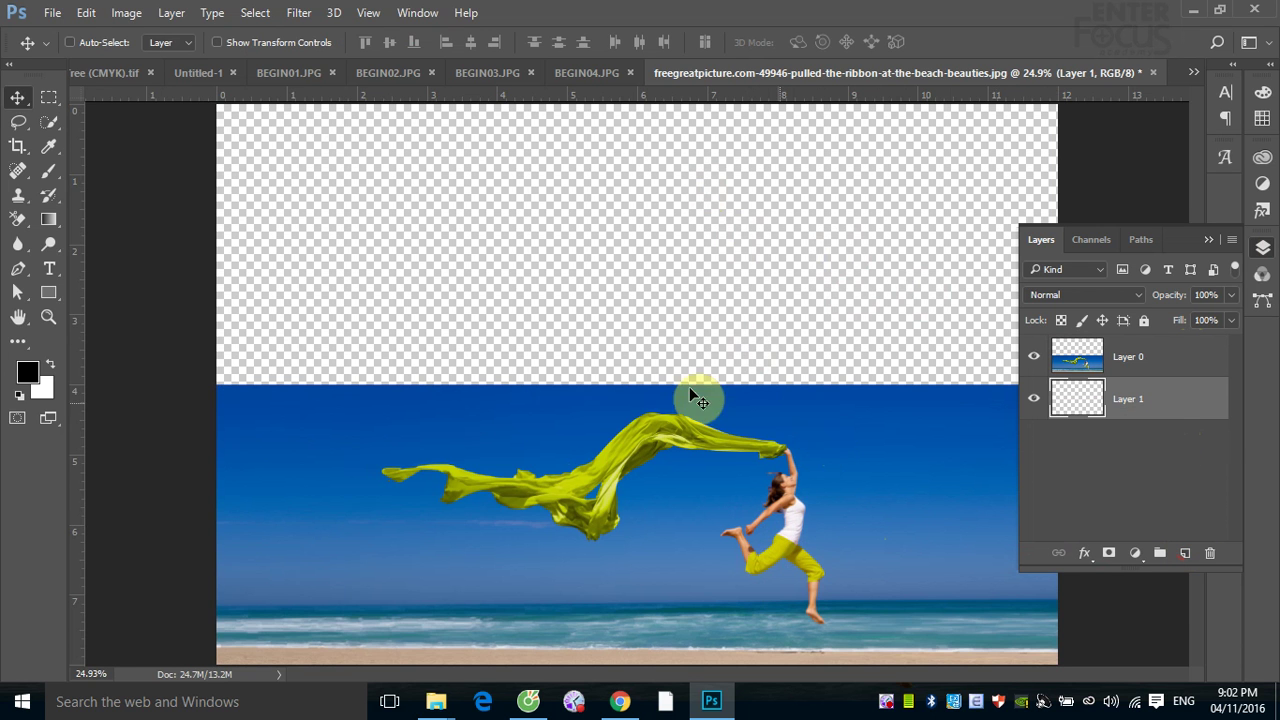
left_click(56, 147)
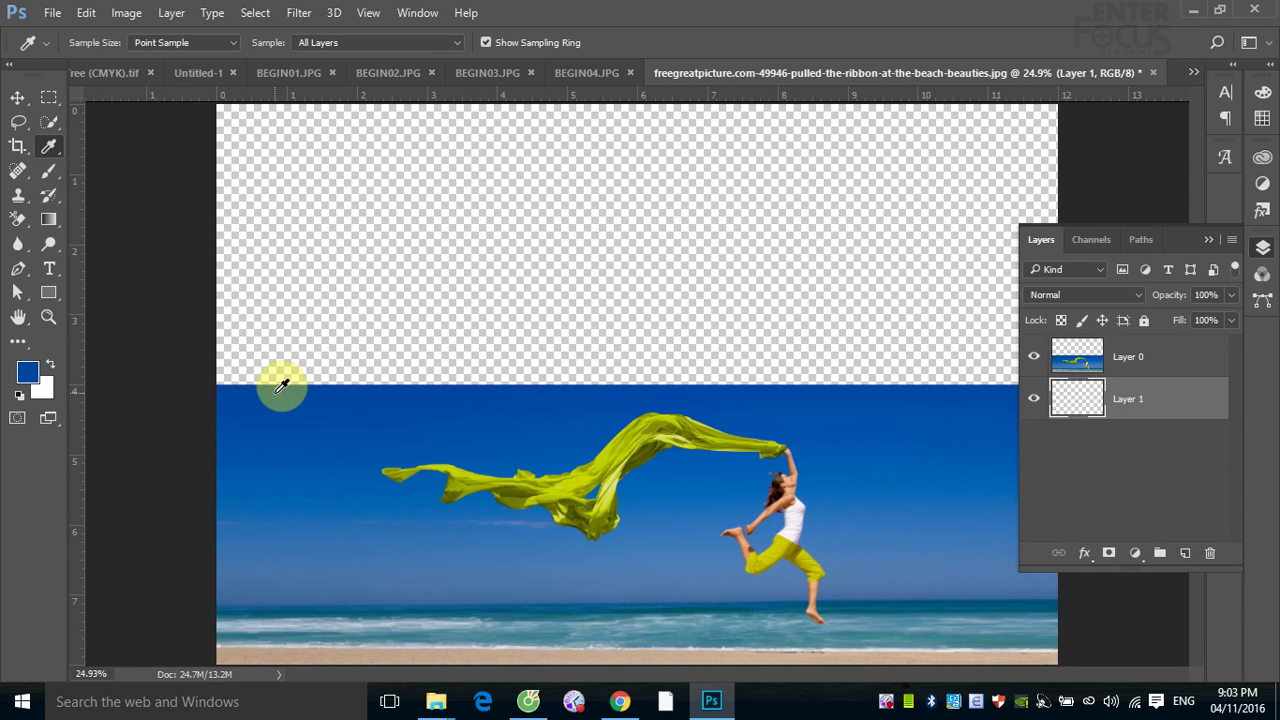
left_click(18, 97)
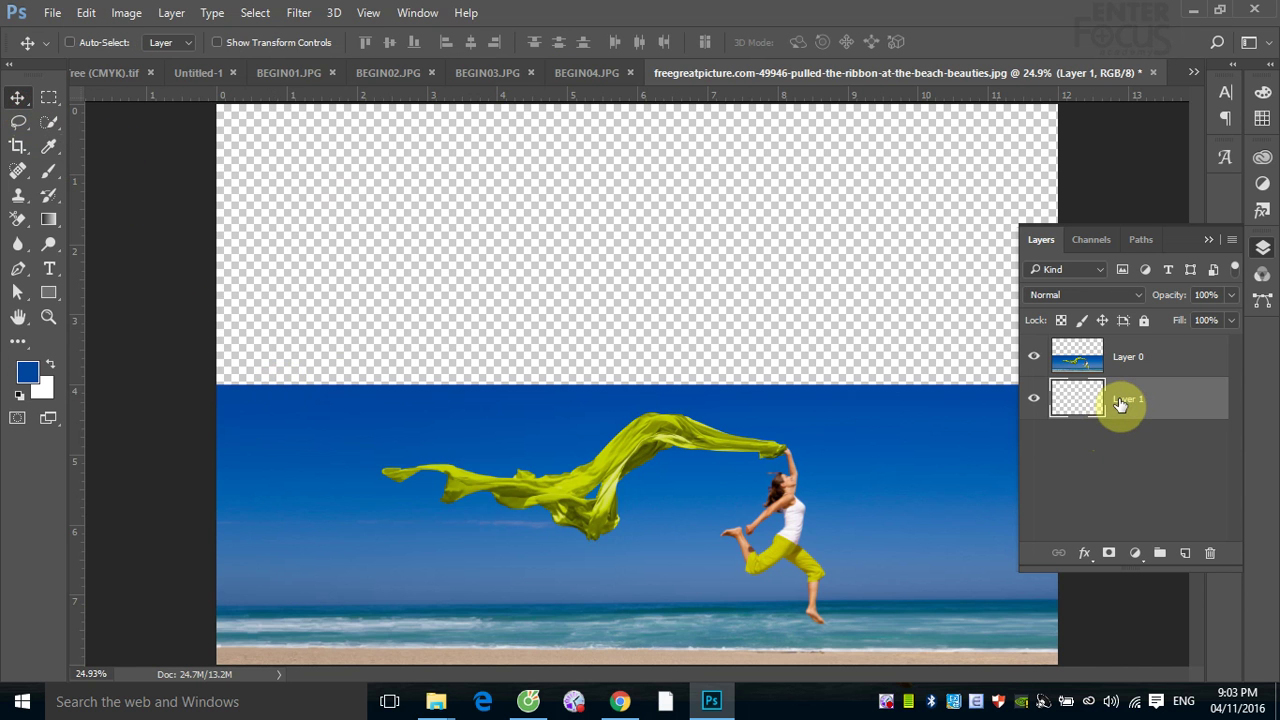
key("alt+BackSpace")
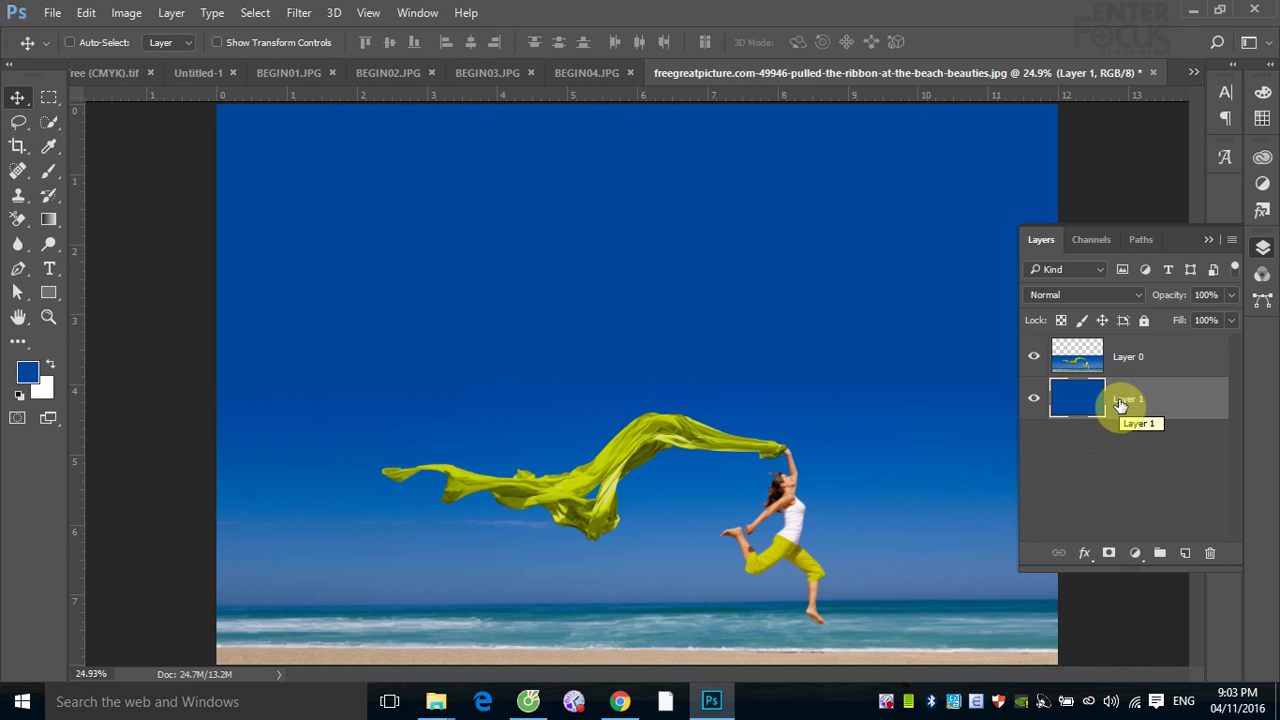
left_click(1207, 240)
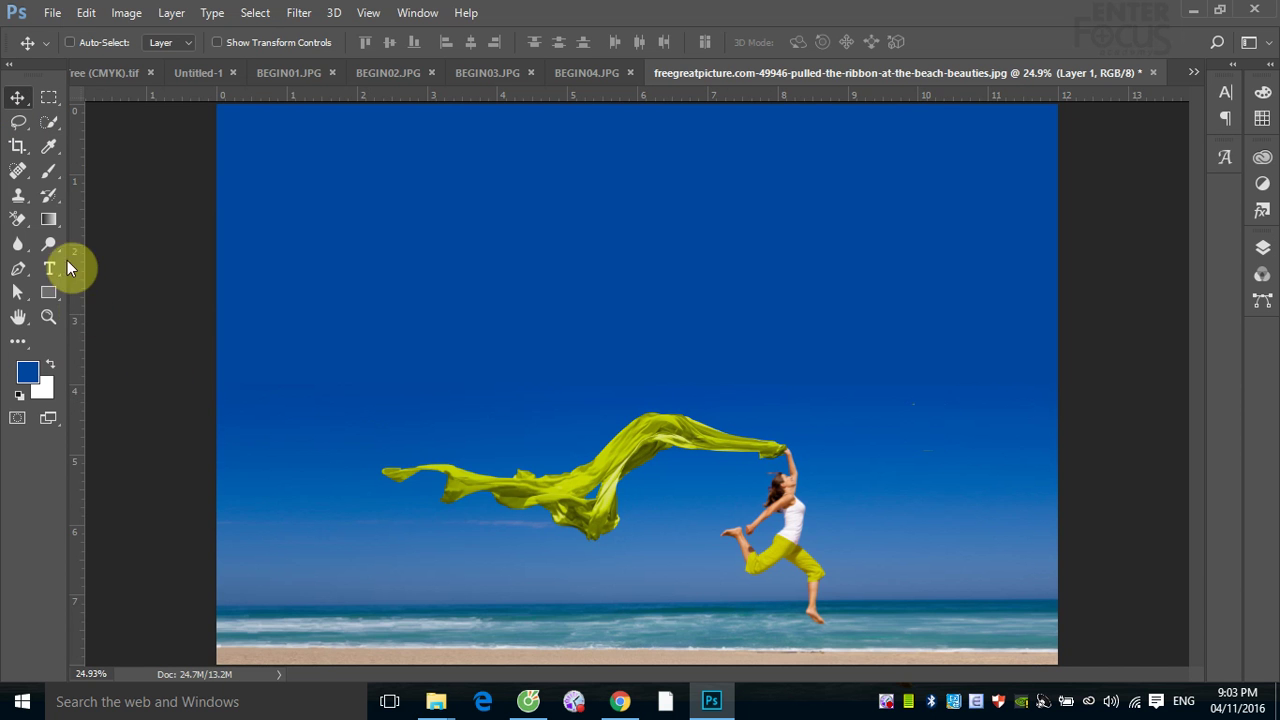
Make Layer 0 active and paint a Quick Selection along the yellow scarf.
left_click(55, 121)
left_click_drag(371, 390, 478, 358)
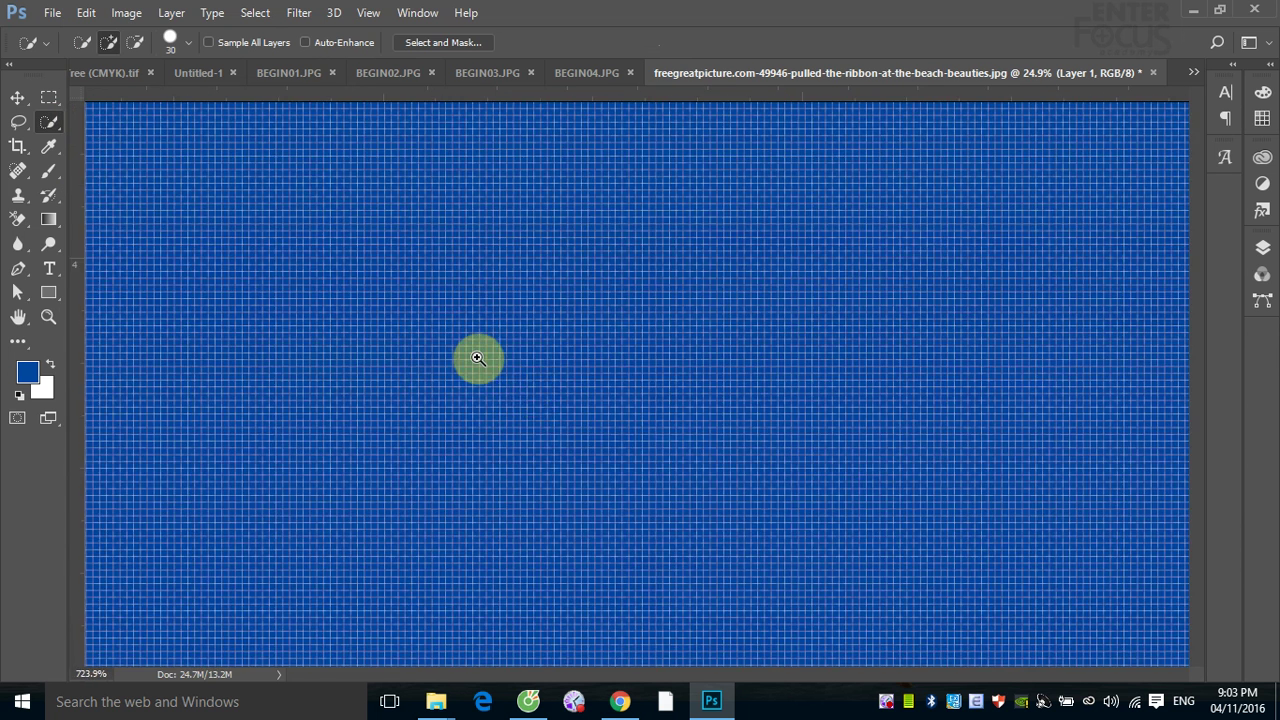
scroll(470, 350, "down", 3)
scroll(530, 330, "down", 2)
scroll(630, 335, "down", 2)
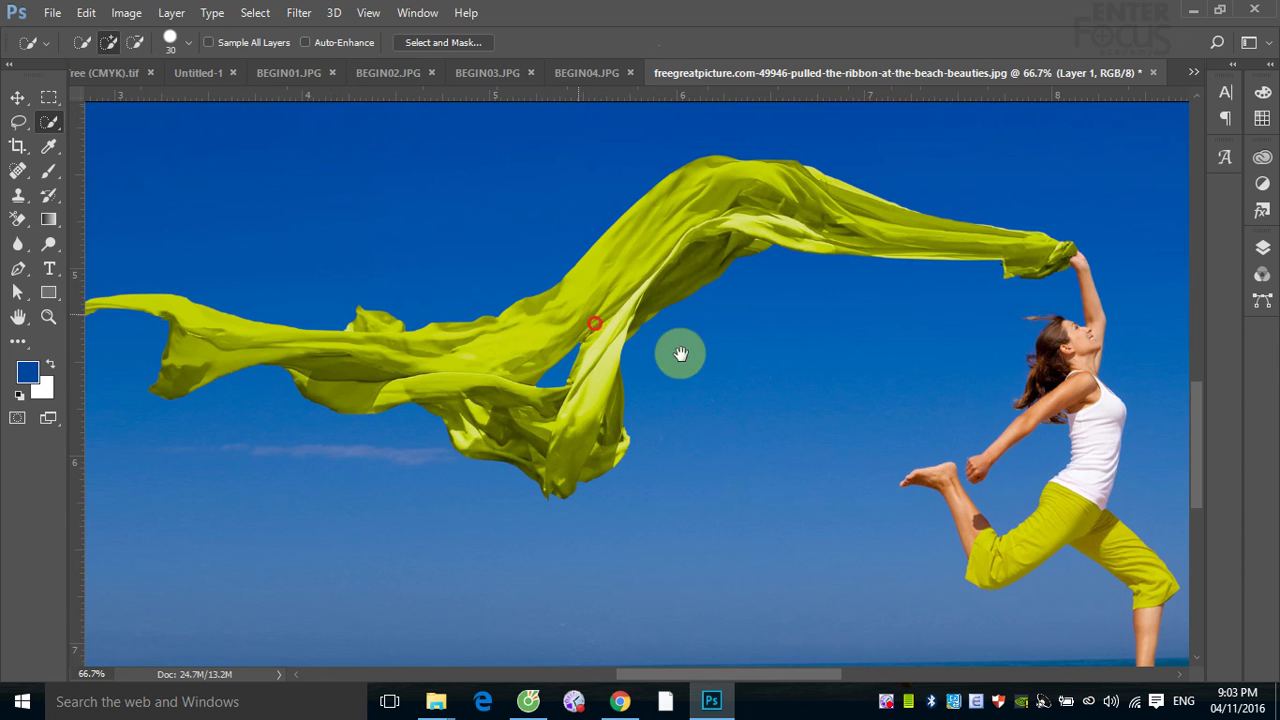
left_click(1262, 248)
left_click(1086, 366)
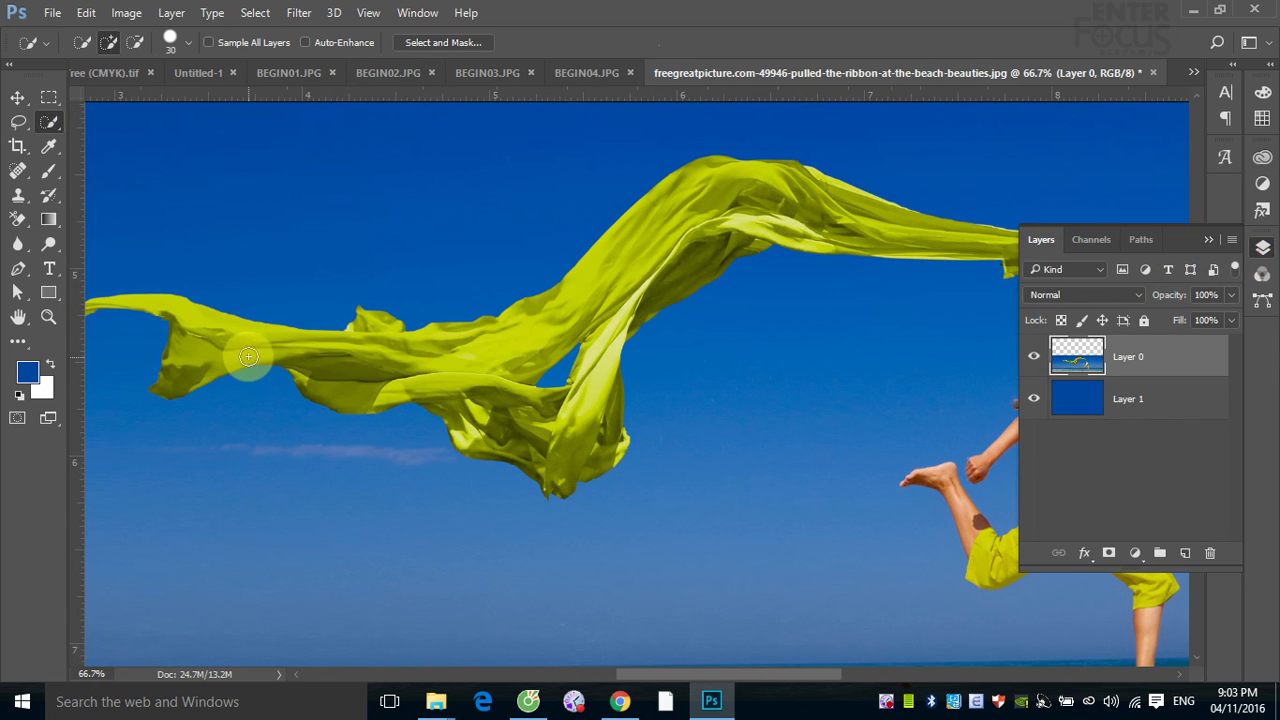
mouse_move(243, 346)
left_mouse_down()
mouse_move(627, 251)
mouse_move(565, 449)
left_mouse_up()
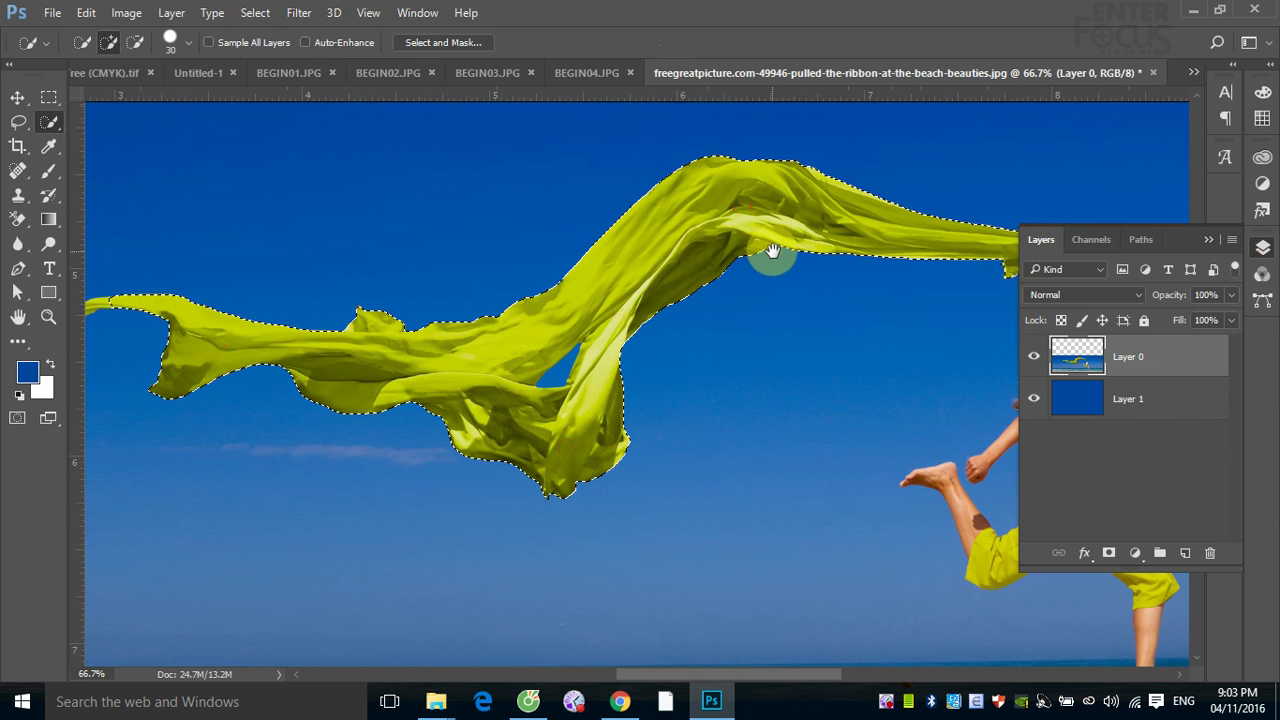
Zoom in close on the scarf folds and switch to the Magic Wand.
left_click_drag(771, 257, 451, 334)
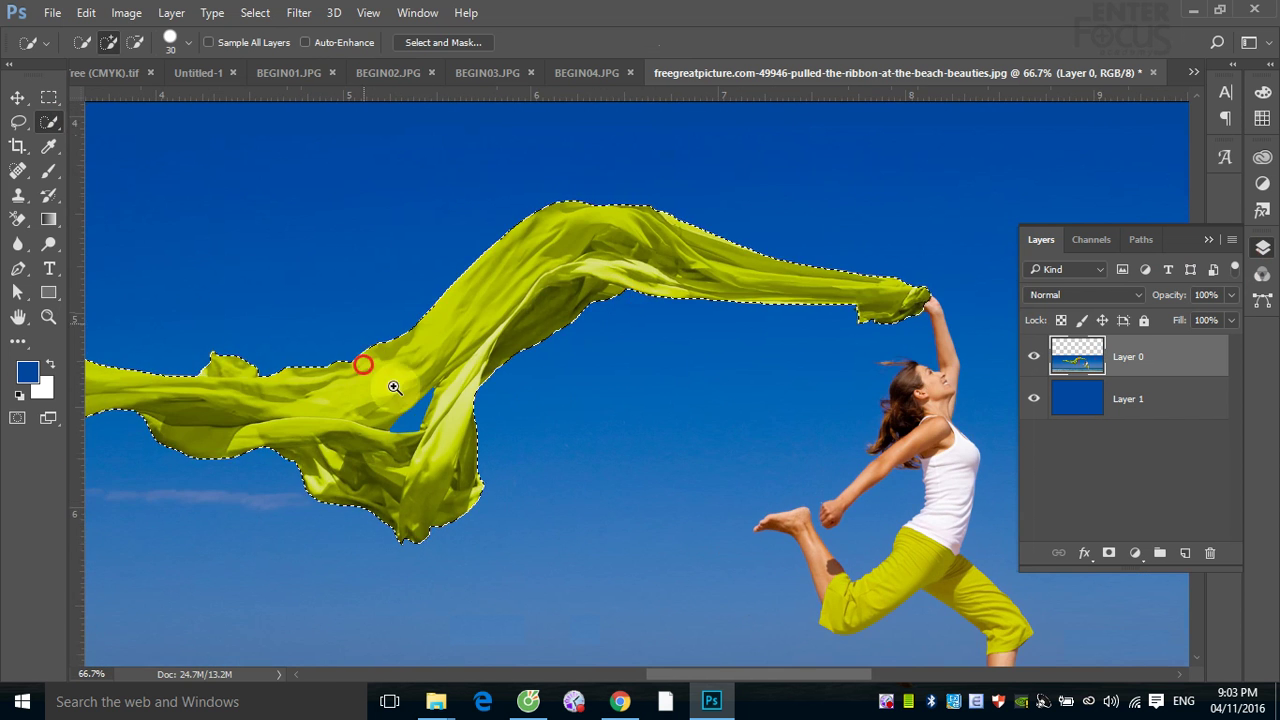
scroll(363, 363, "up", 5)
mouse_move(571, 380)
left_mouse_down()
mouse_move(169, 163)
mouse_move(169, 148)
left_mouse_up()
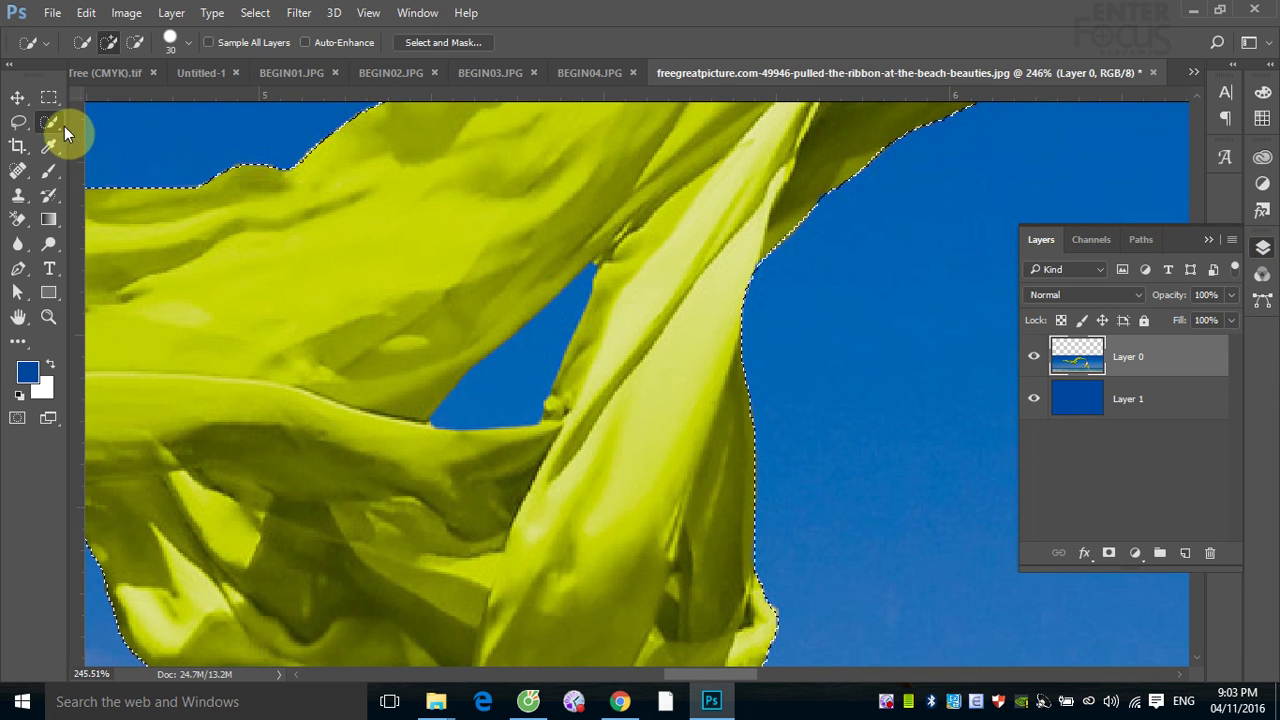
right_click(49, 121)
left_click(109, 137)
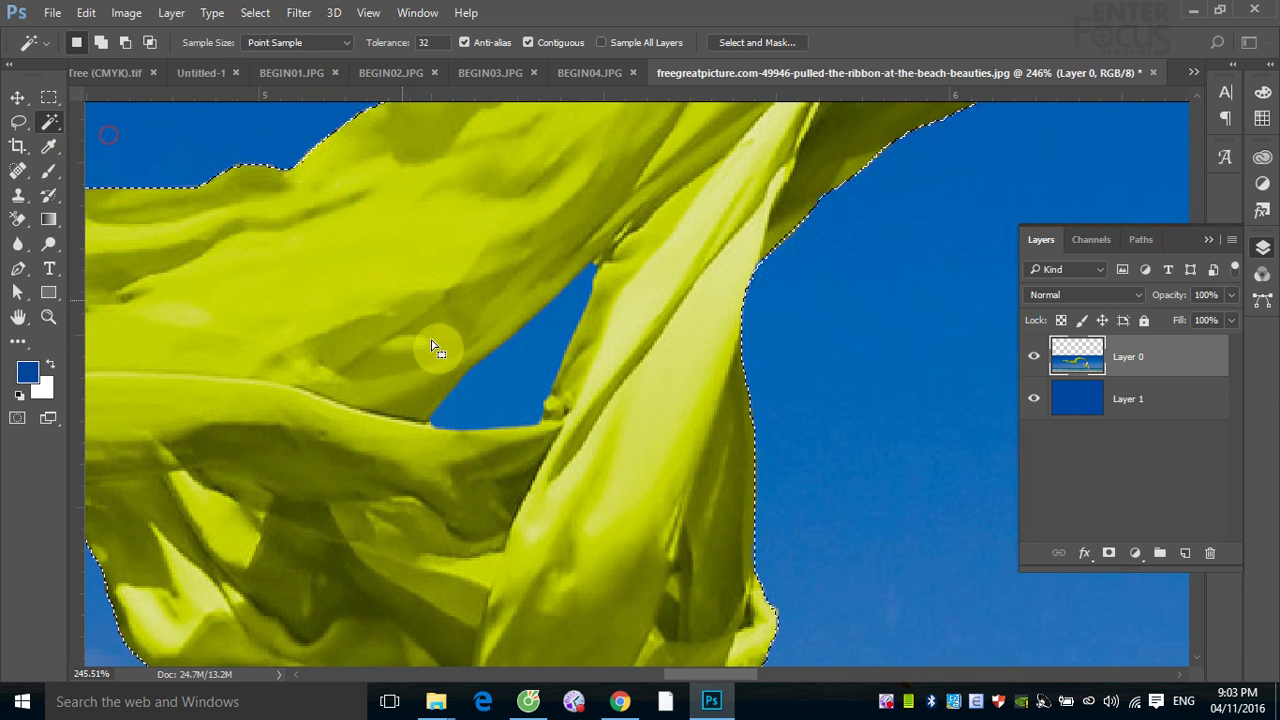
Subtract the blue gap between the folds and save the selection as channel 'khab'.
left_click(497, 376, "shift")
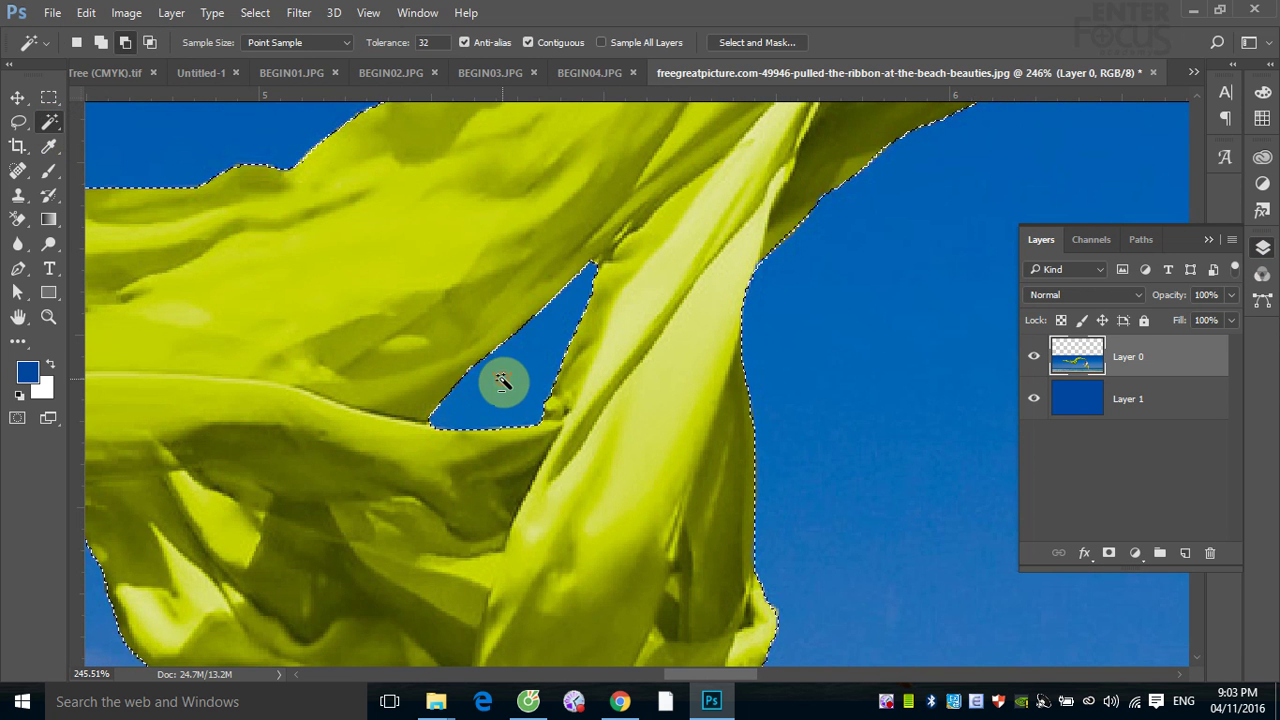
left_click(255, 12)
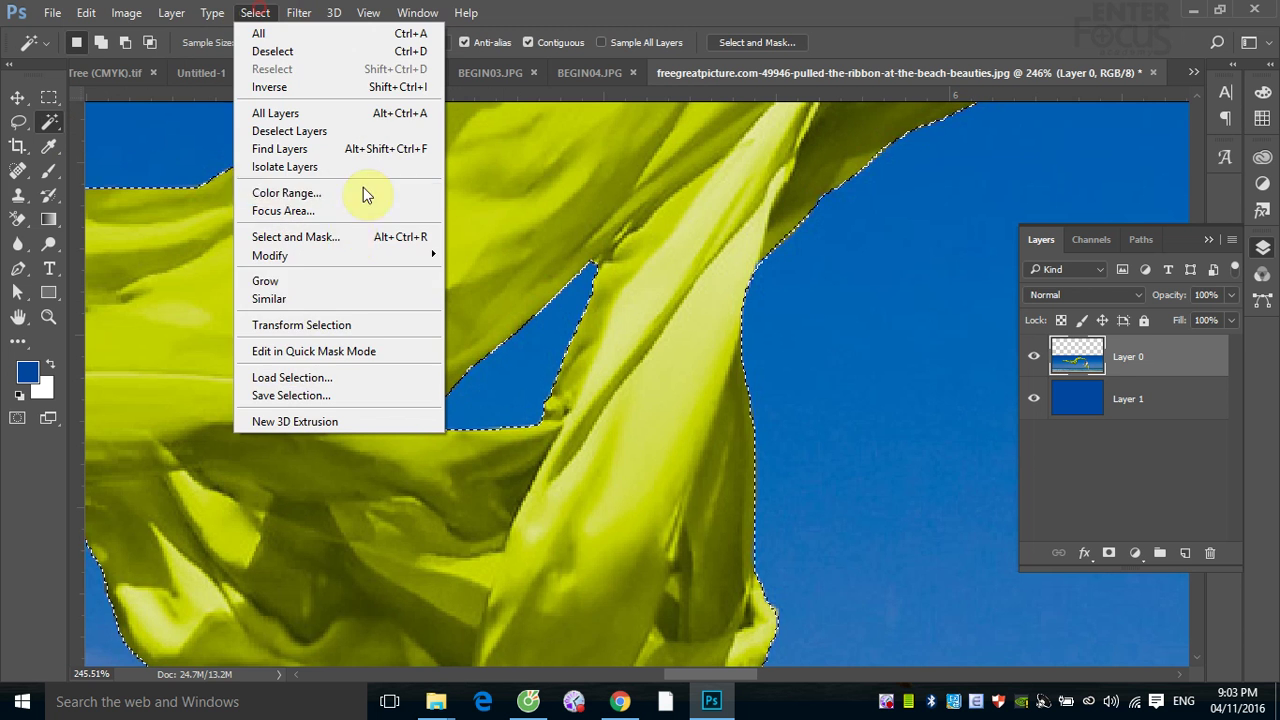
left_click(302, 403)
type("khab")
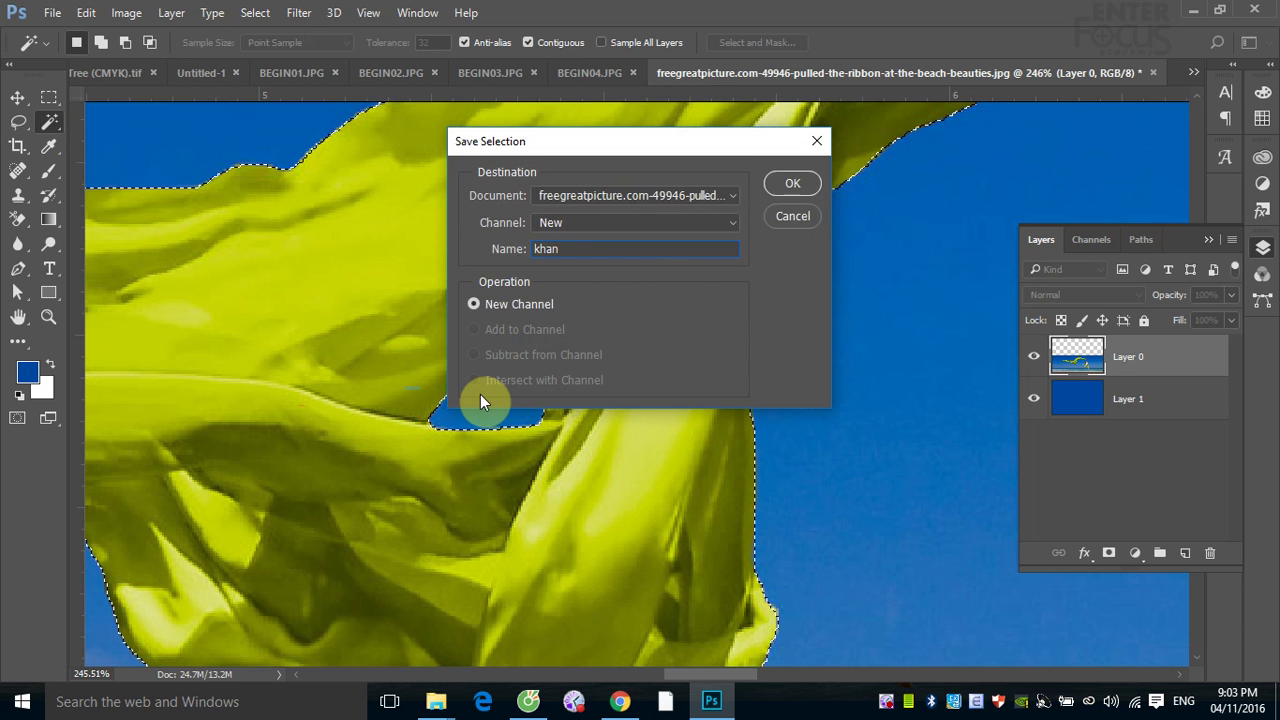
key("Return")
Clear the selection and zoom back out over the photo.
key("ctrl+d")
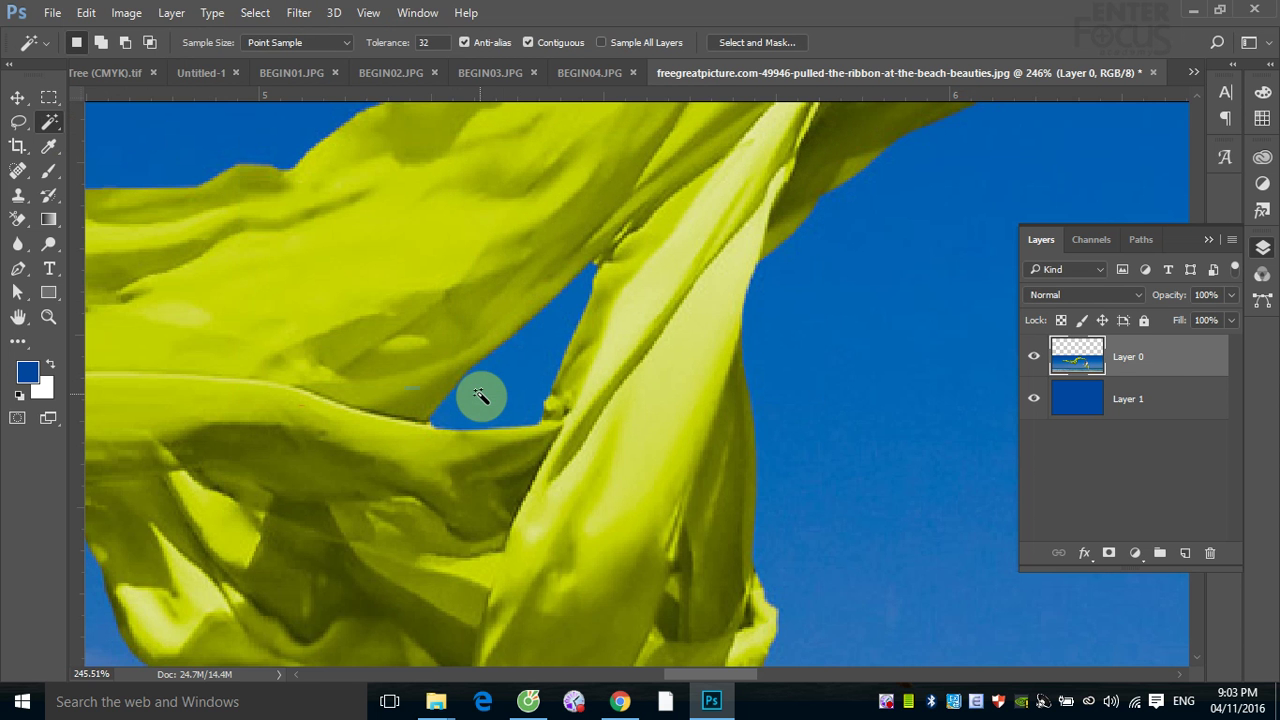
scroll(479, 397, "down", 2)
scroll(479, 397, "down", 2)
scroll(479, 397, "down", 2)
scroll(479, 397, "down", 1)
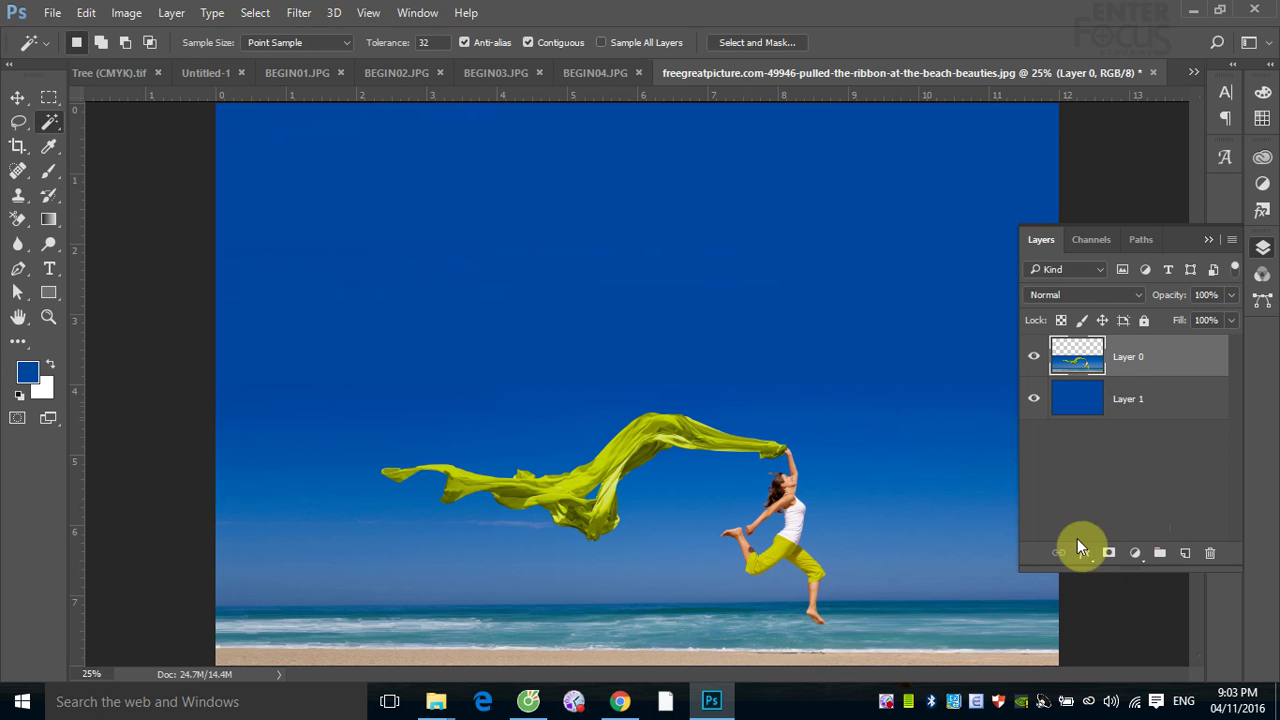
Add a layer mask to Layer 0 and draw a reversed gradient on it.
left_click(1110, 555)
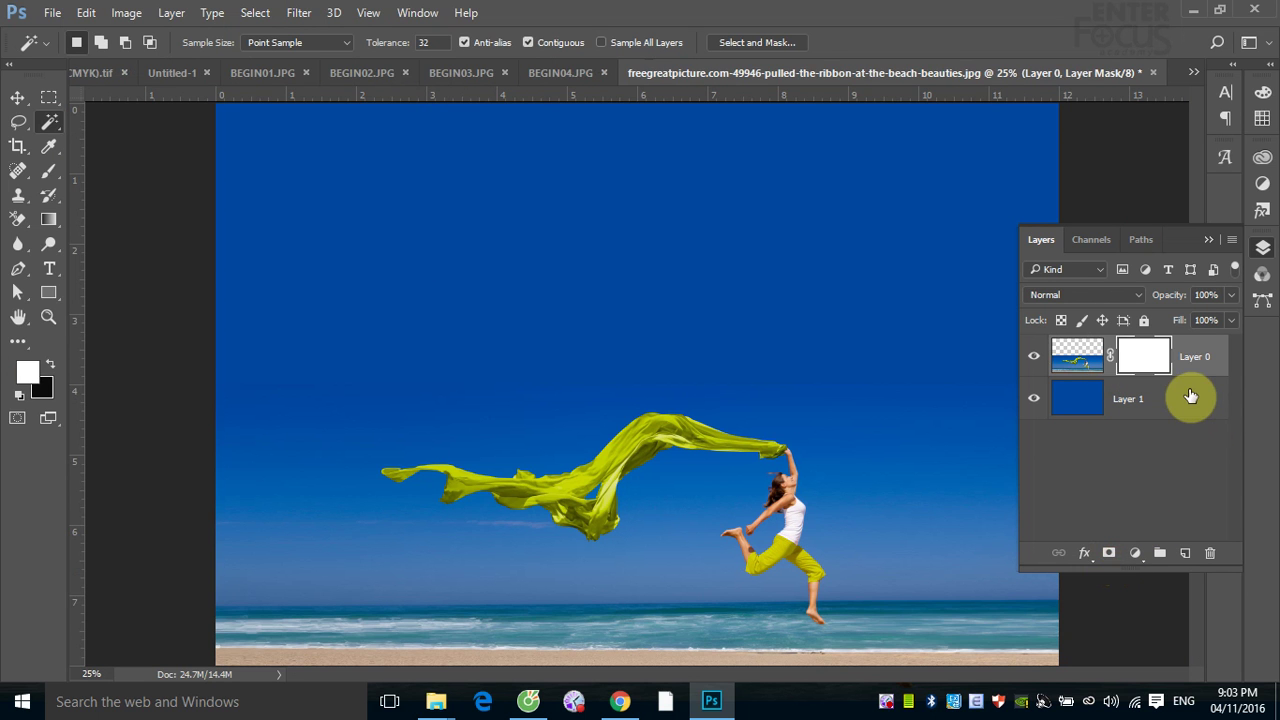
left_click(49, 218)
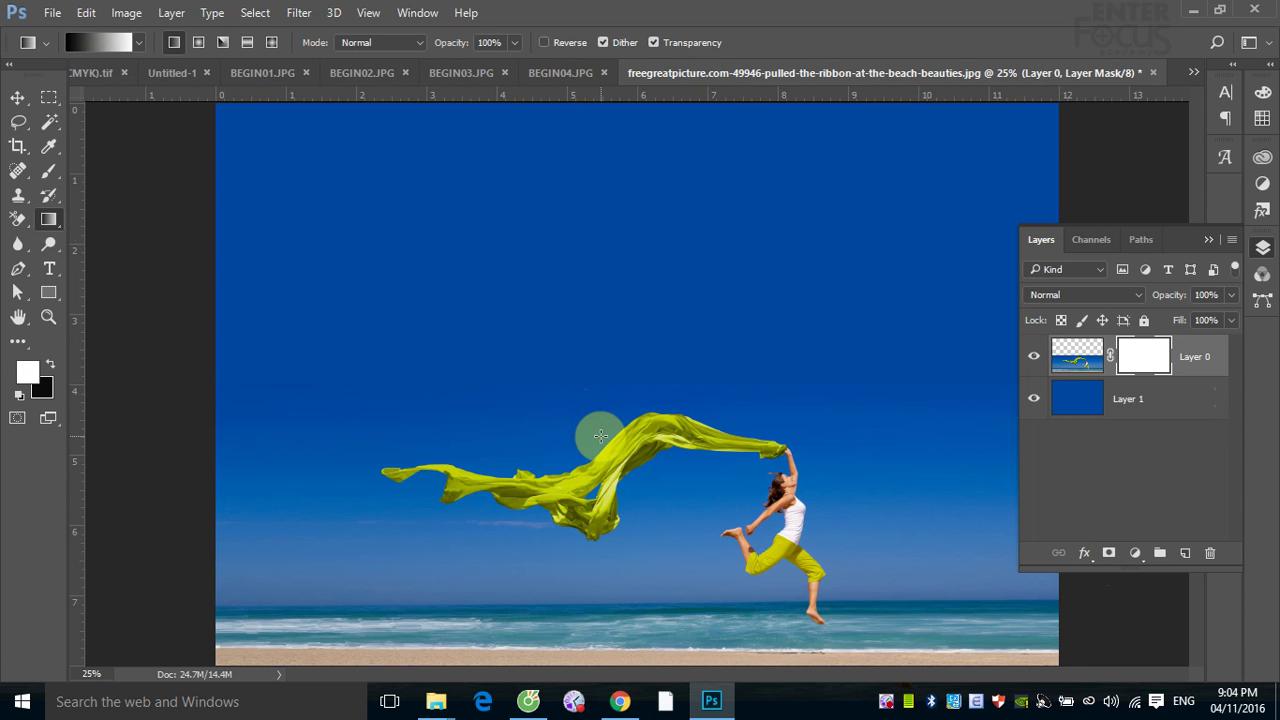
left_click_drag(599, 434, 560, 263)
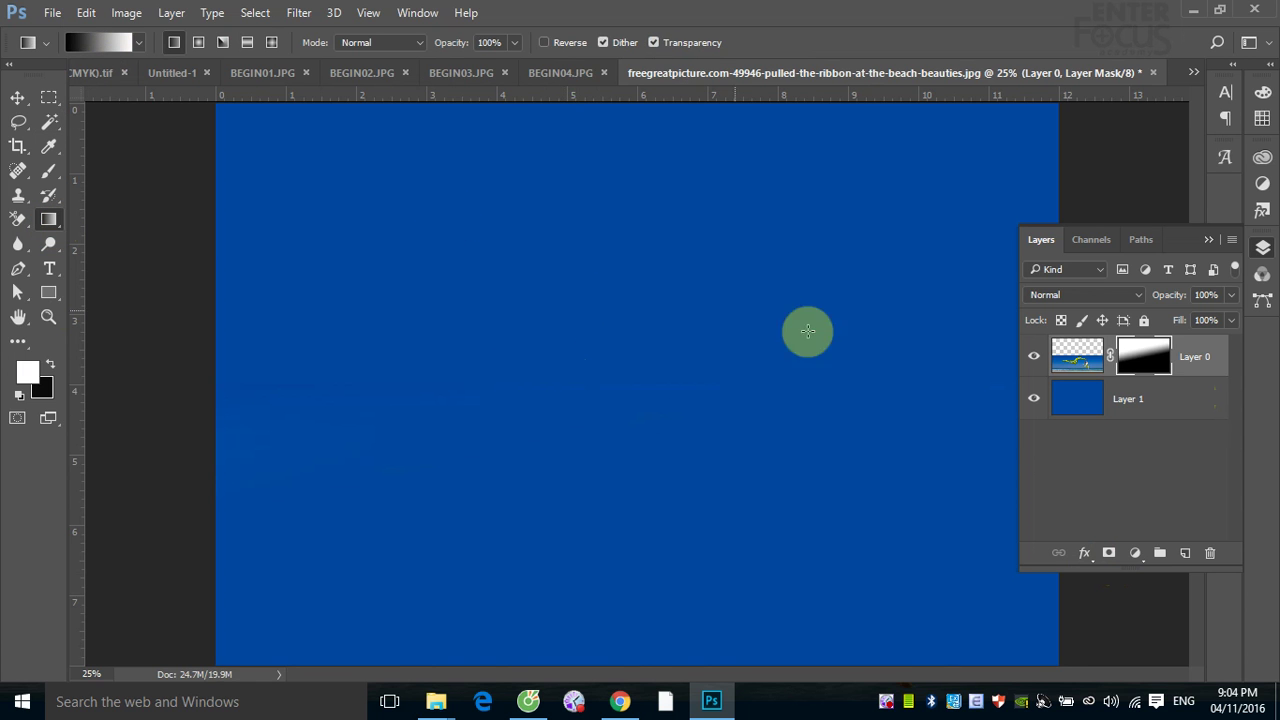
key("ctrl+z")
left_click(541, 43)
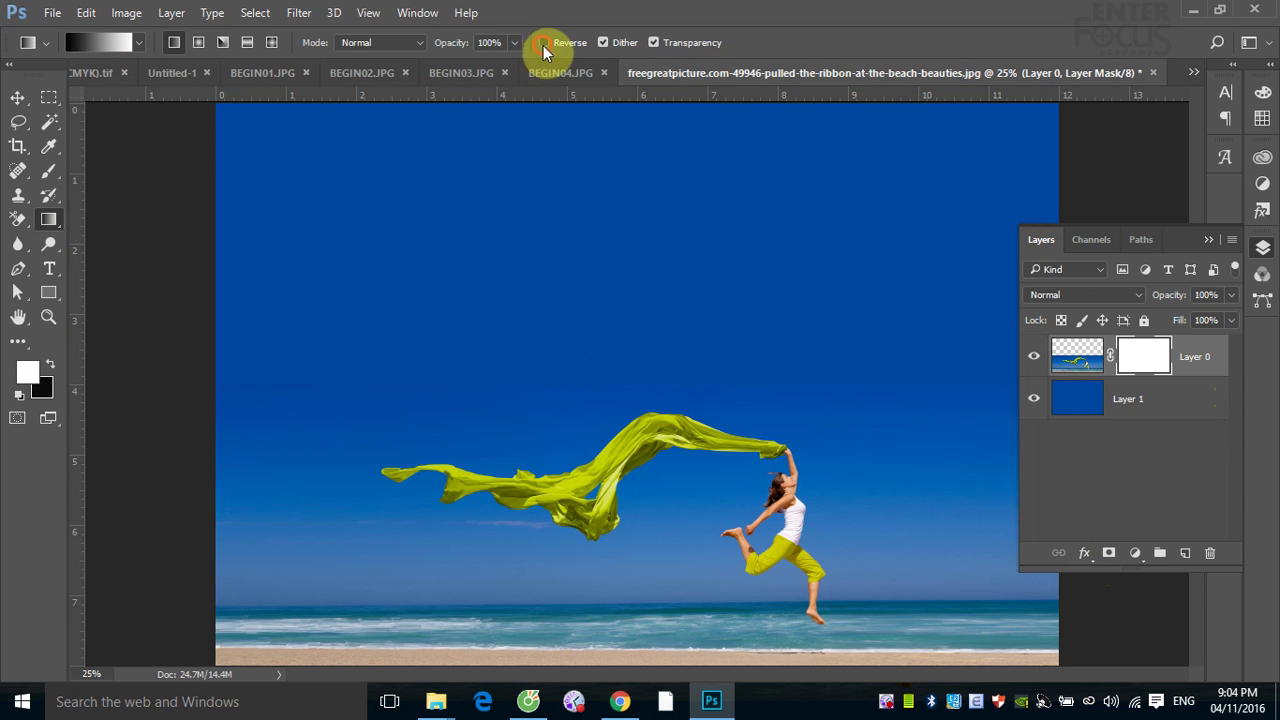
left_click_drag(602, 408, 559, 224)
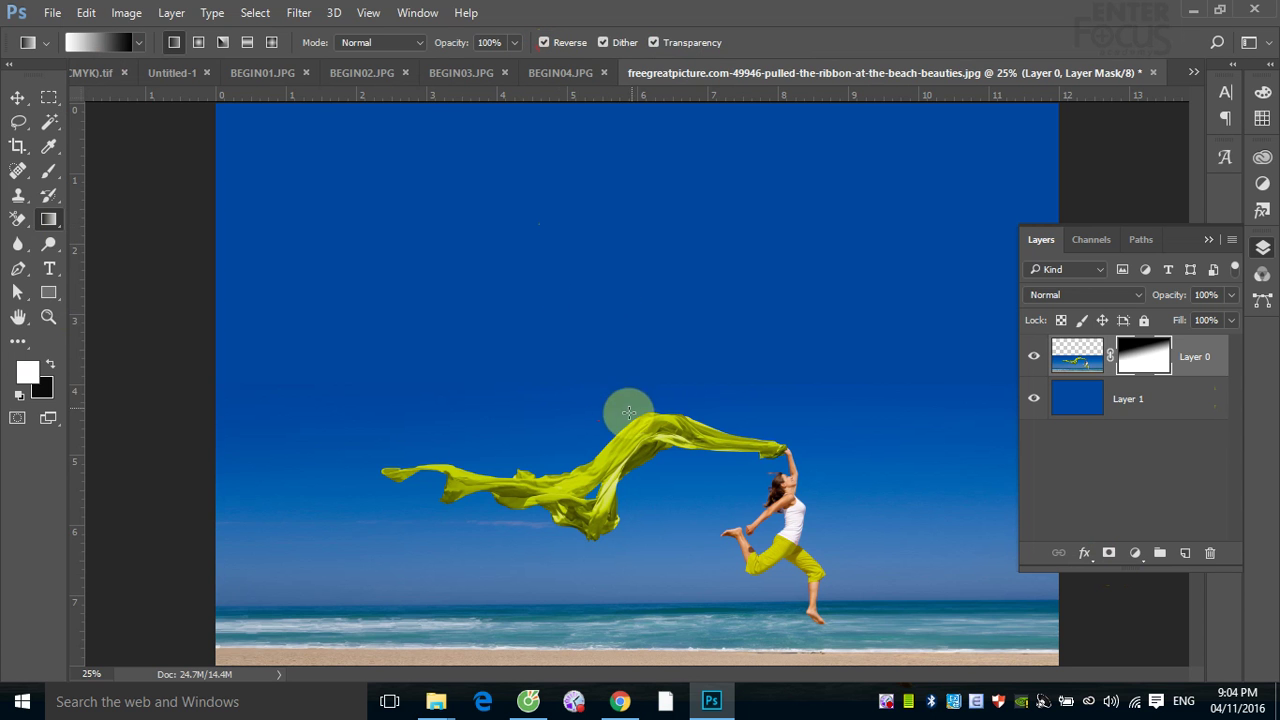
Redraw the mask gradient several times over the scarf for a smoother blend.
left_click_drag(657, 437, 573, 190)
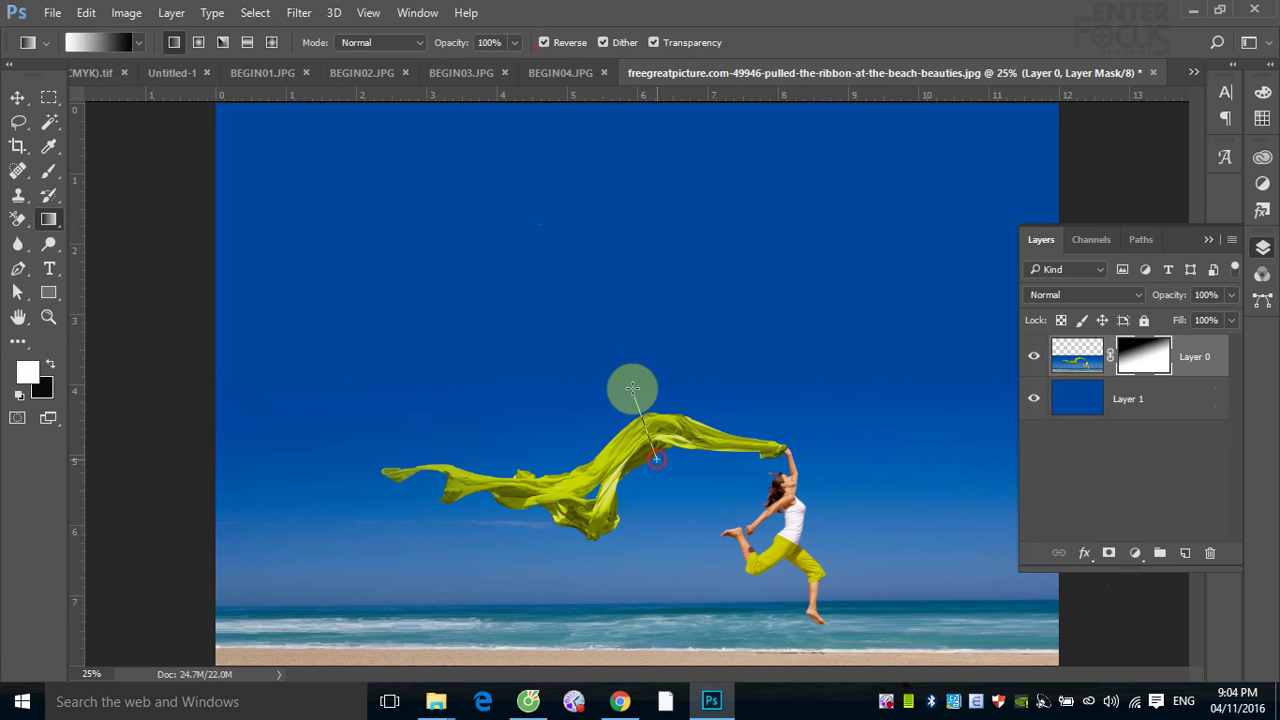
left_click_drag(651, 437, 631, 380)
left_click_drag(707, 437, 657, 162)
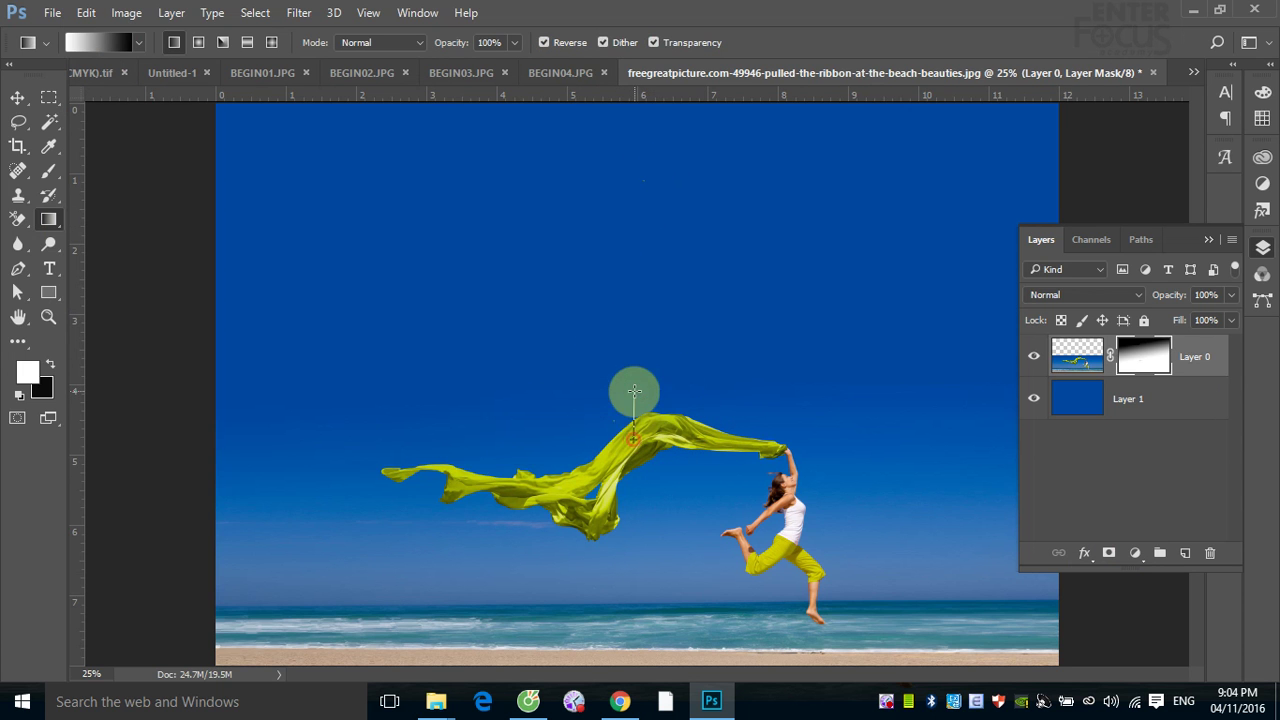
left_click_drag(634, 386, 634, 334)
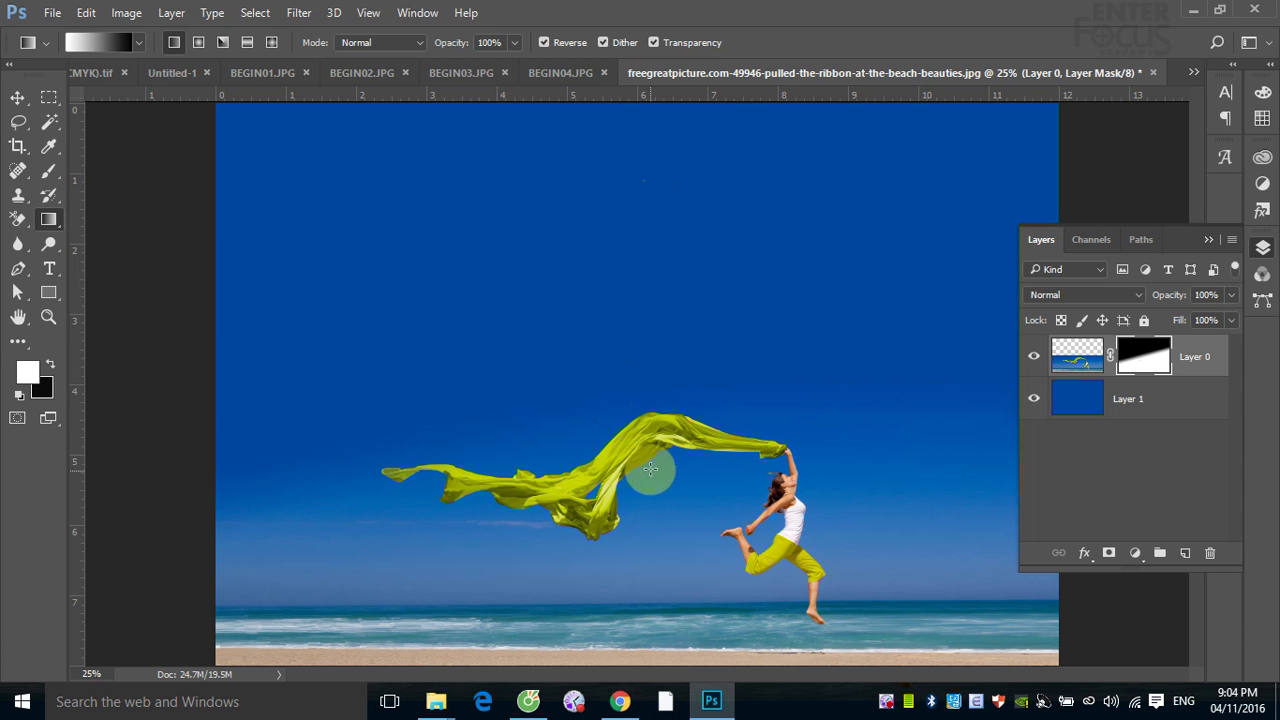
left_click_drag(651, 466, 634, 362)
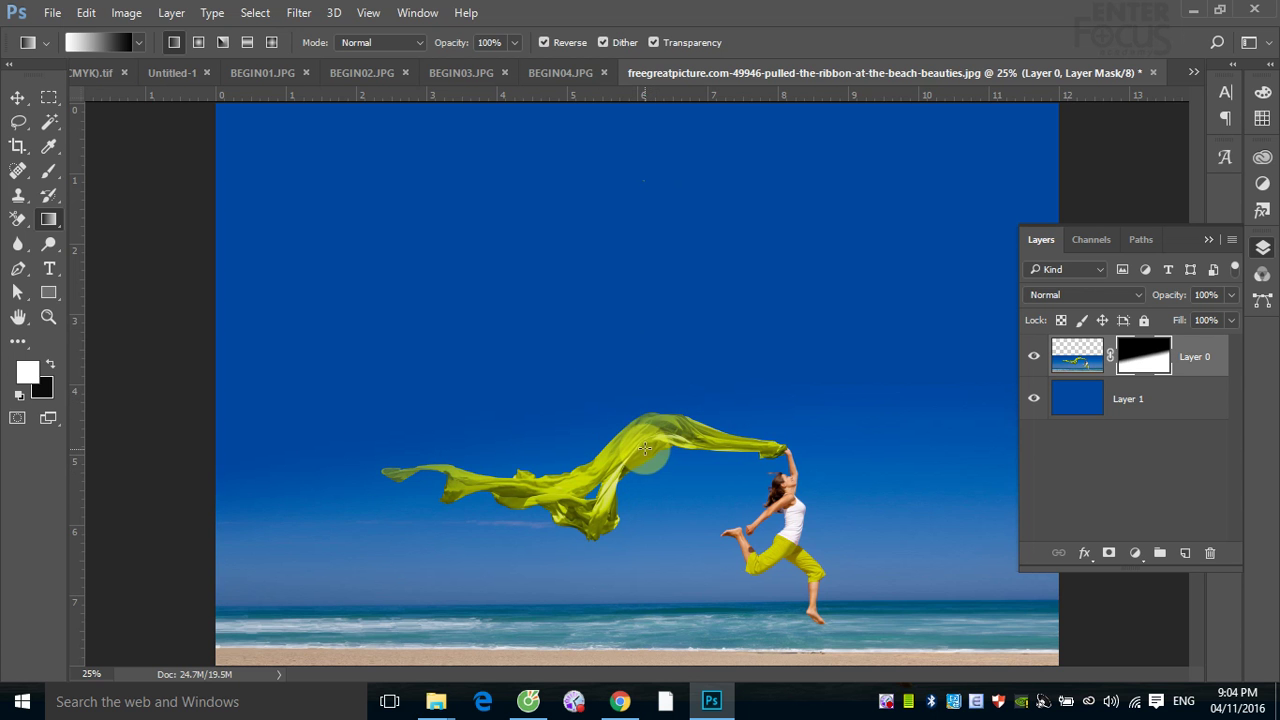
left_click_drag(646, 454, 634, 368)
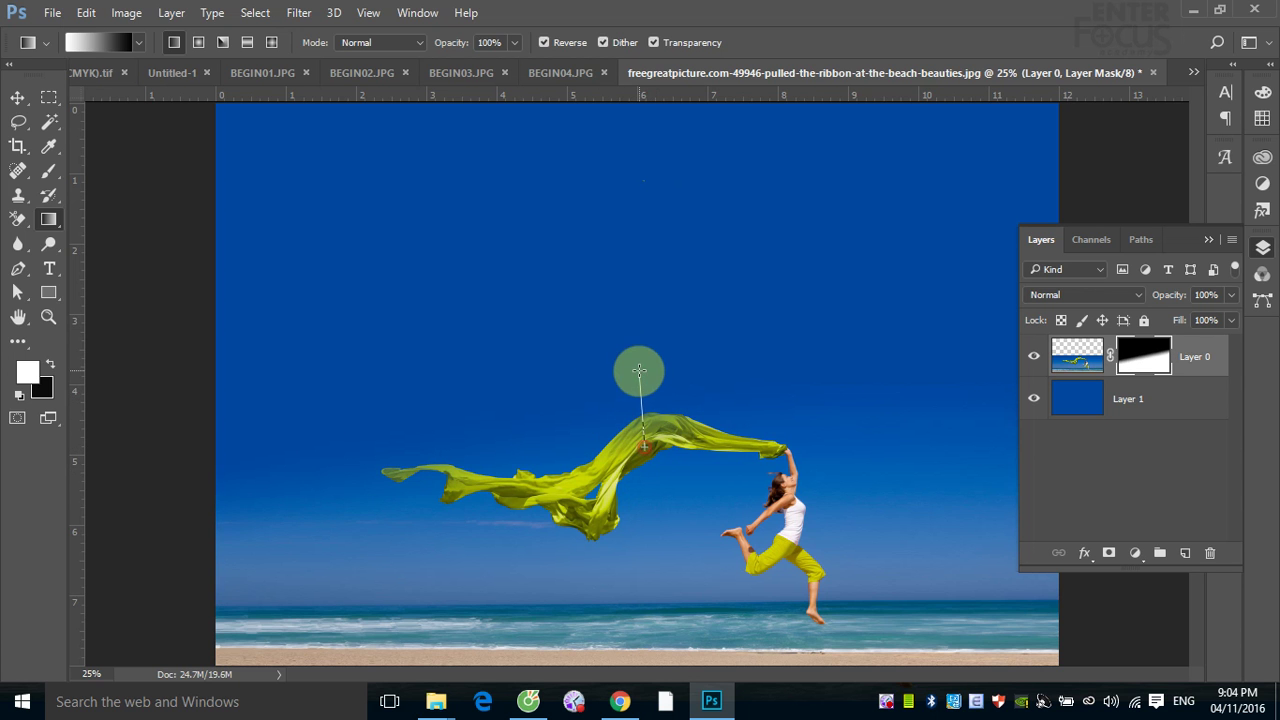
left_click(1208, 241)
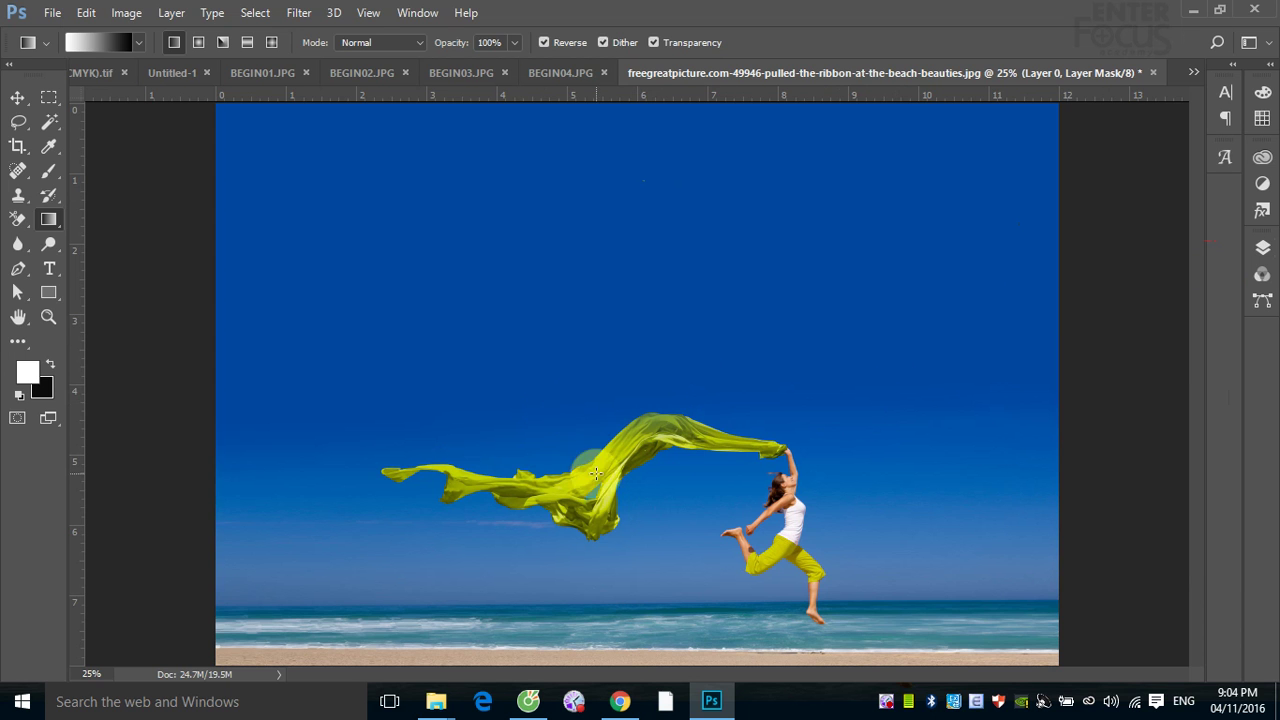
left_click_drag(568, 326, 643, 401)
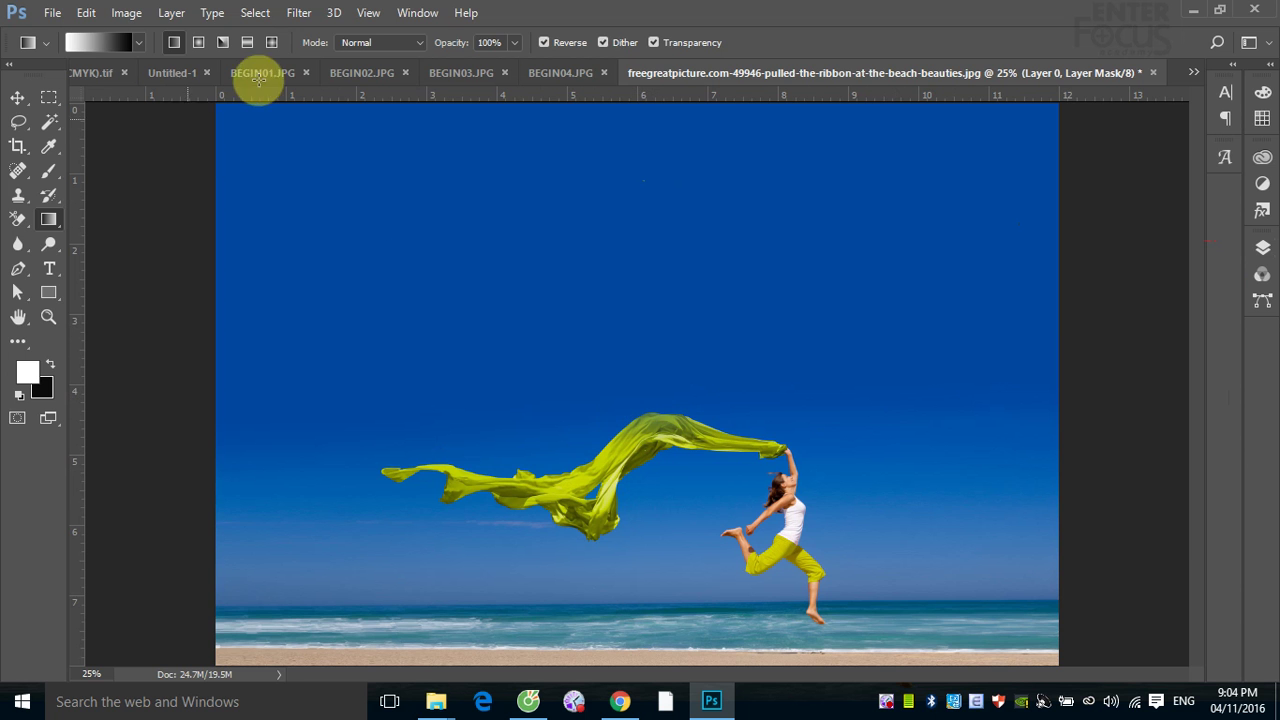
Load the scarf selection from the Layer 0 Mask channel and target Layer 0's image.
left_click(255, 12)
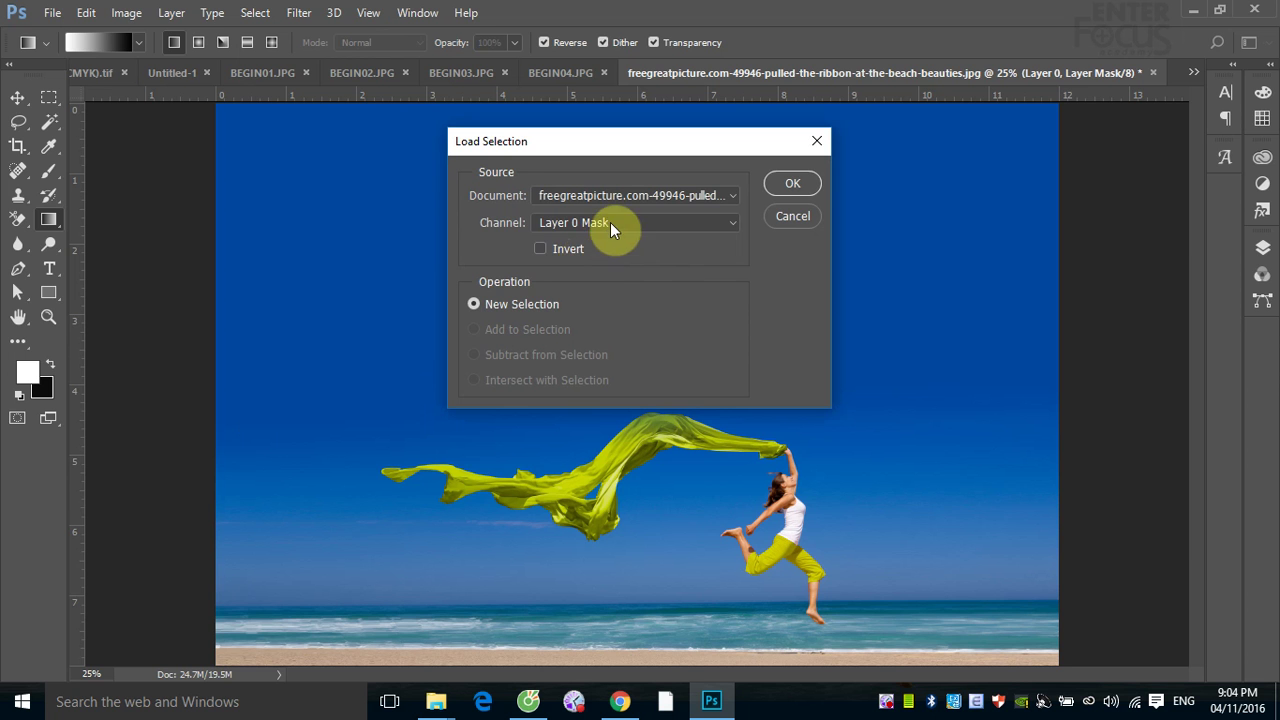
left_click(610, 222)
left_click(571, 291)
left_click(801, 187)
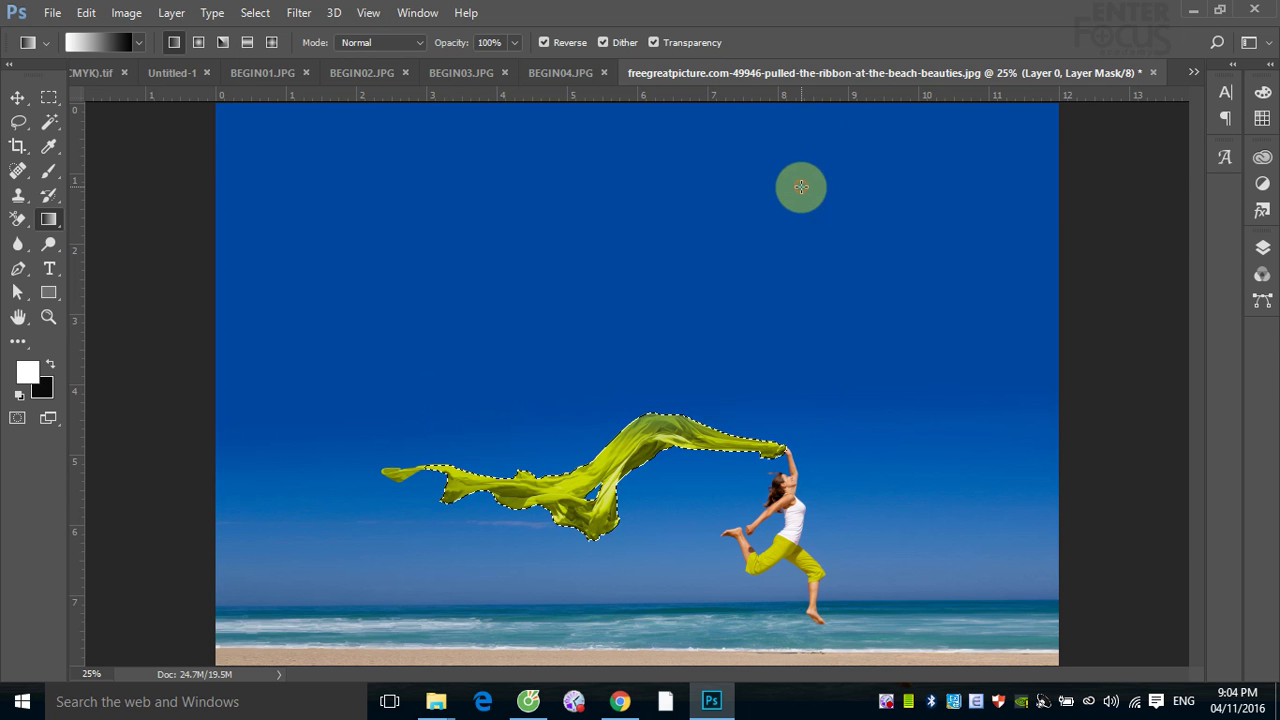
left_click(1264, 257)
left_click(1077, 355)
left_click(926, 363, "alt")
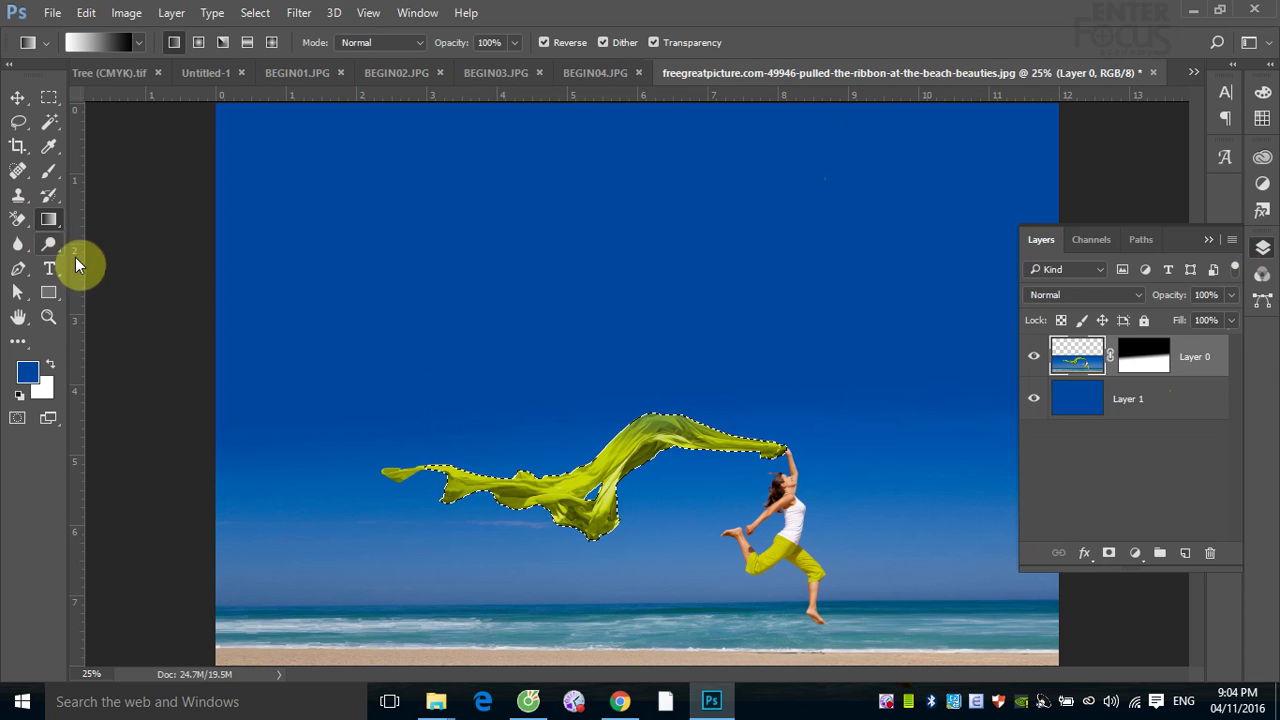
Choose the Spectrum gradient preset and set the gradient mode to Color.
left_click(96, 42)
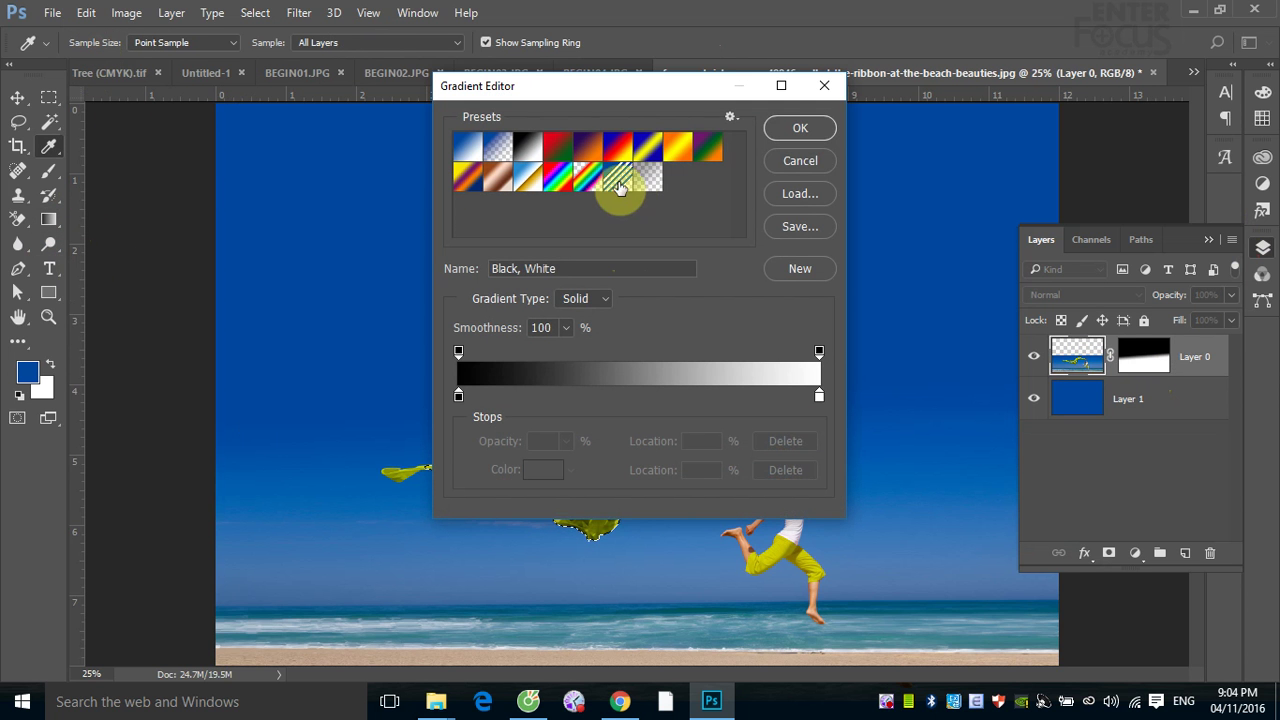
left_click(557, 180)
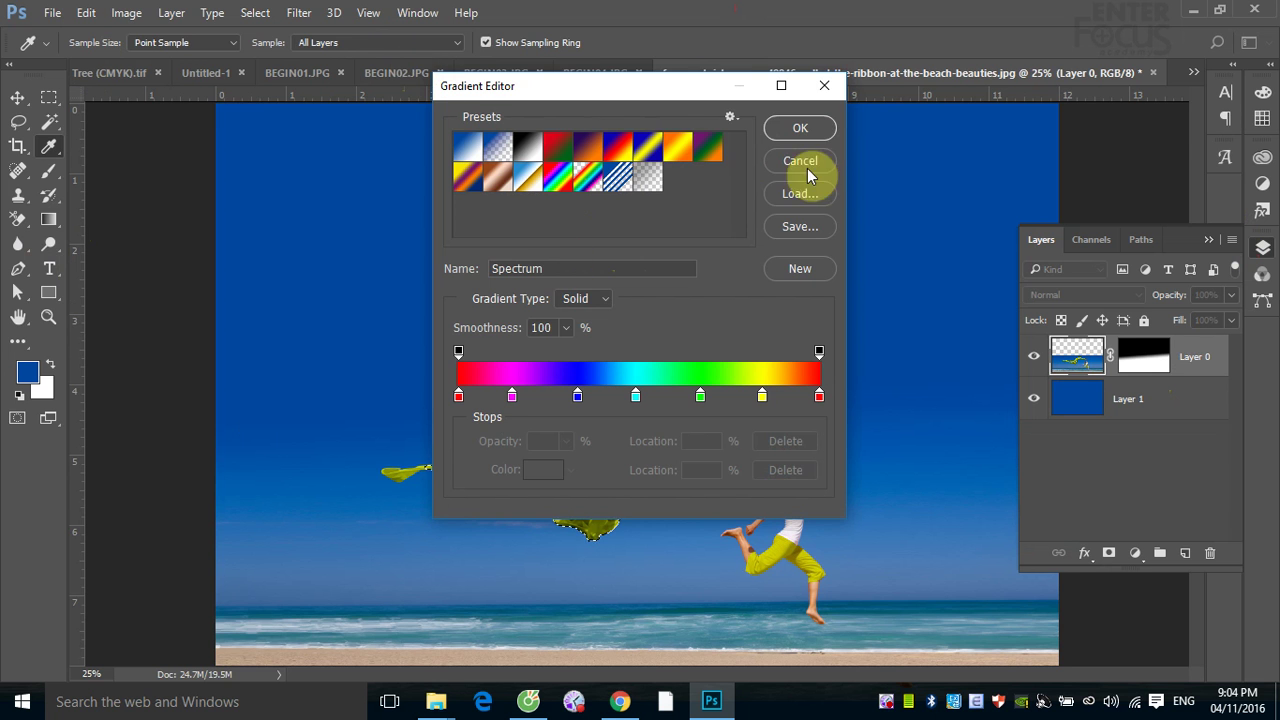
left_click(800, 128)
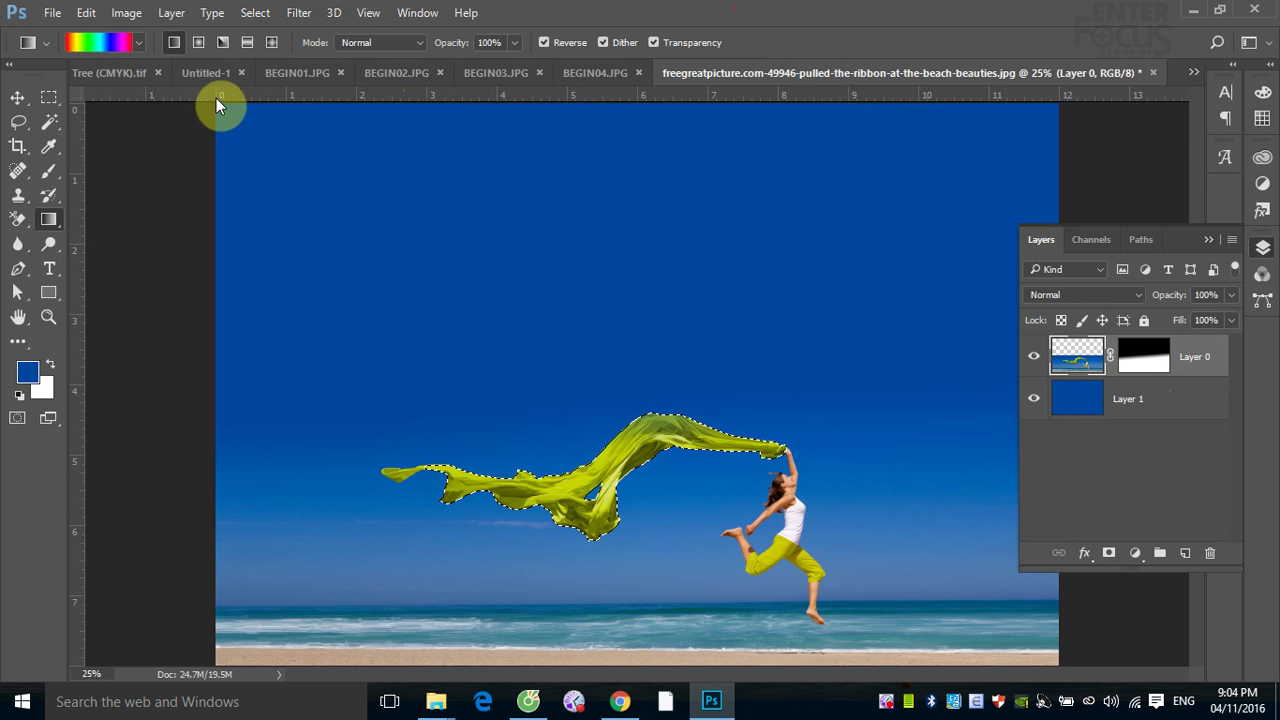
left_click(421, 43)
left_click(368, 405)
Add the scarf's thin left tip with Quick Selection, trim stray areas, then zoom out.
scroll(368, 442, "up", 3)
scroll(440, 488, "up", 3)
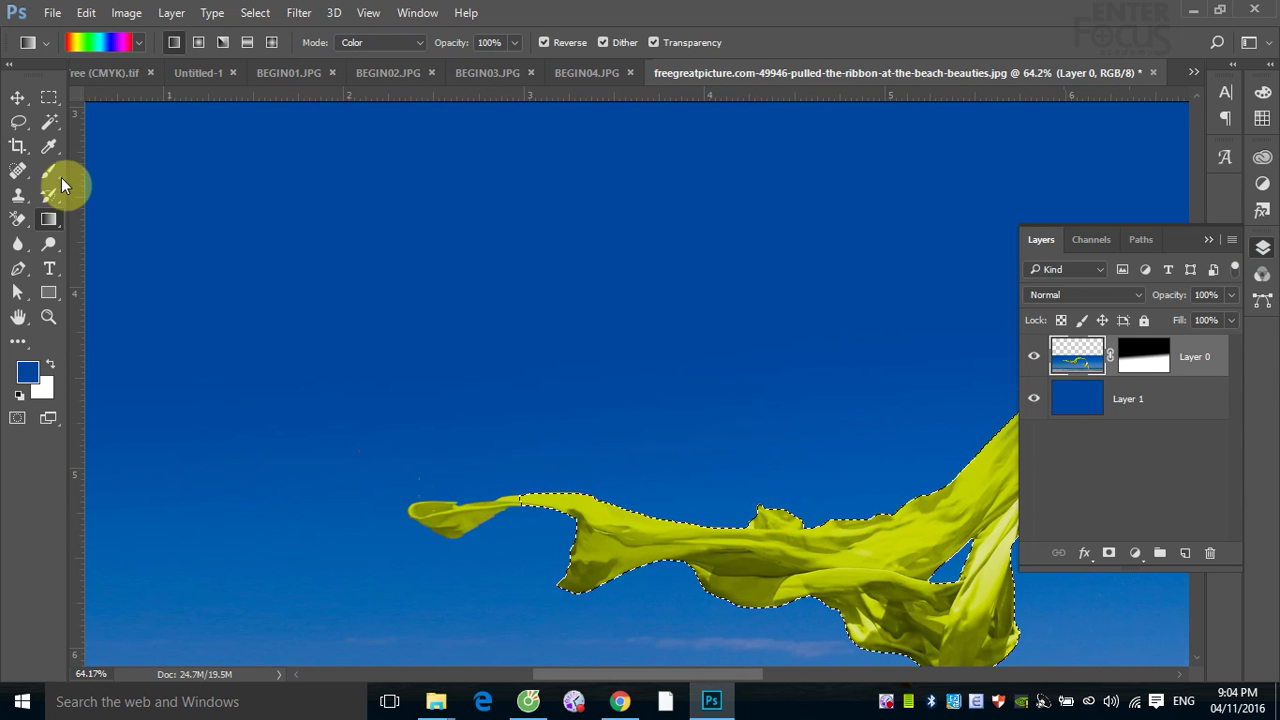
left_click(51, 126)
left_click(130, 121)
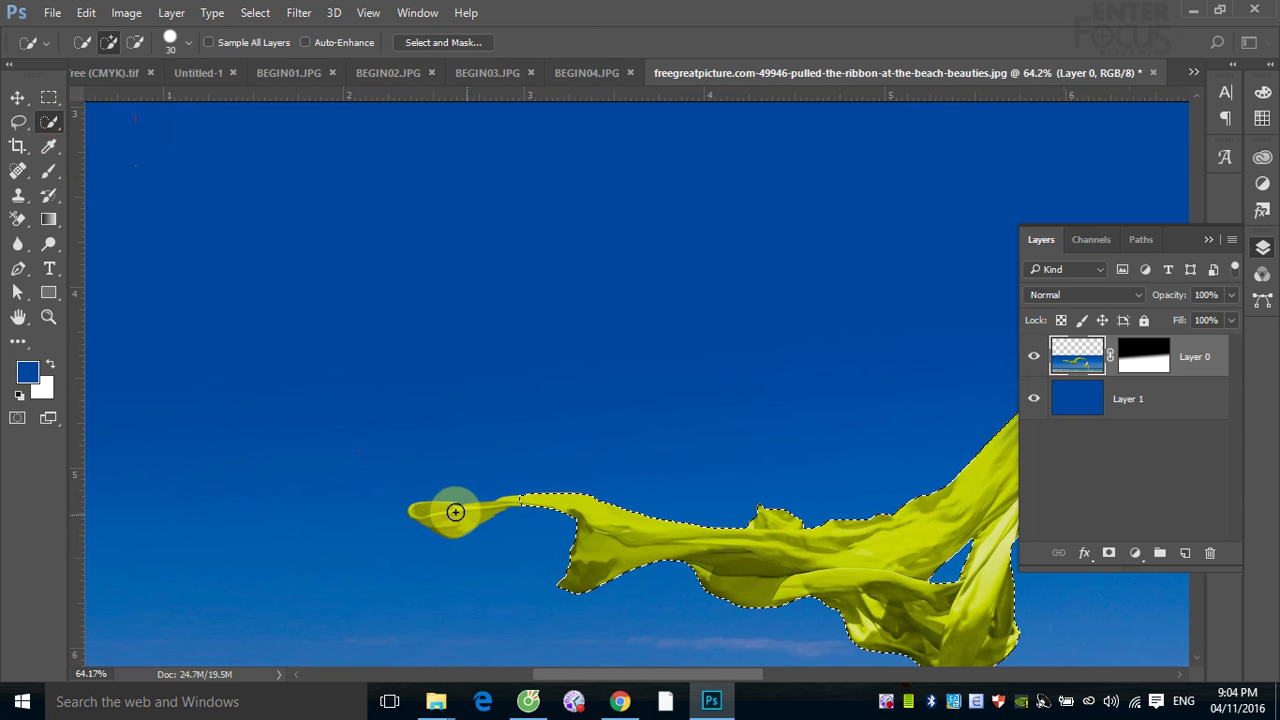
mouse_move(432, 515)
left_mouse_down()
mouse_move(522, 502)
mouse_move(450, 486)
mouse_move(551, 534)
mouse_move(523, 491)
mouse_move(511, 514)
mouse_move(523, 520)
mouse_move(657, 497)
mouse_move(644, 501)
left_mouse_up()
mouse_move(554, 509)
left_mouse_down()
mouse_move(503, 528)
mouse_move(646, 593)
mouse_move(674, 586)
mouse_move(643, 583)
left_mouse_up()
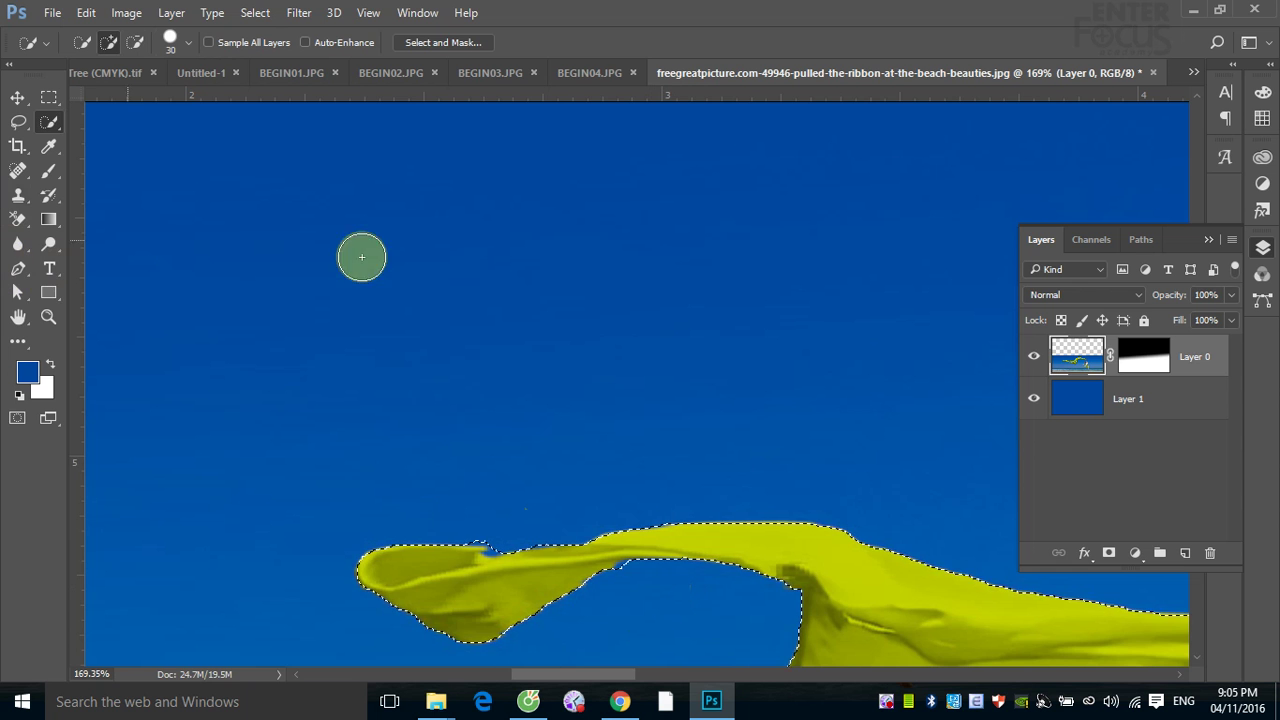
key("ctrl+d")
key("ctrl+0")
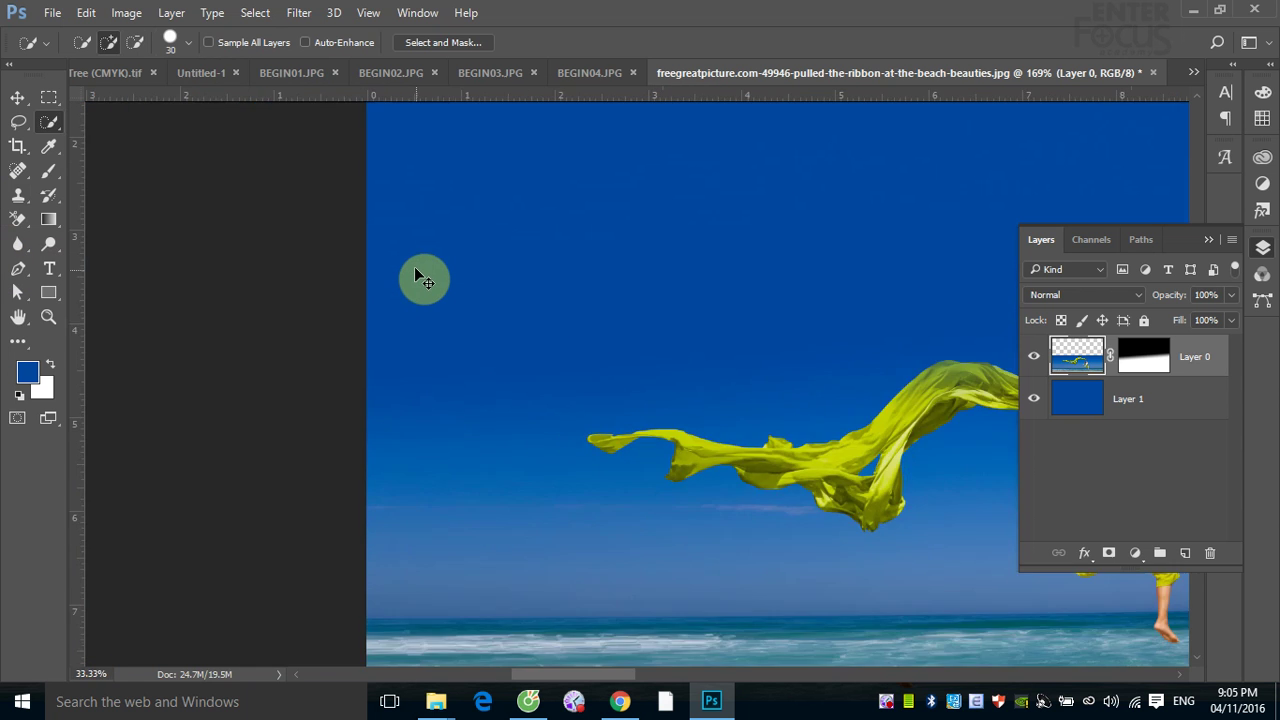
key("ctrl+minus")
Sweep the Spectrum gradient across the selected scarf, then deselect.
left_click(49, 219)
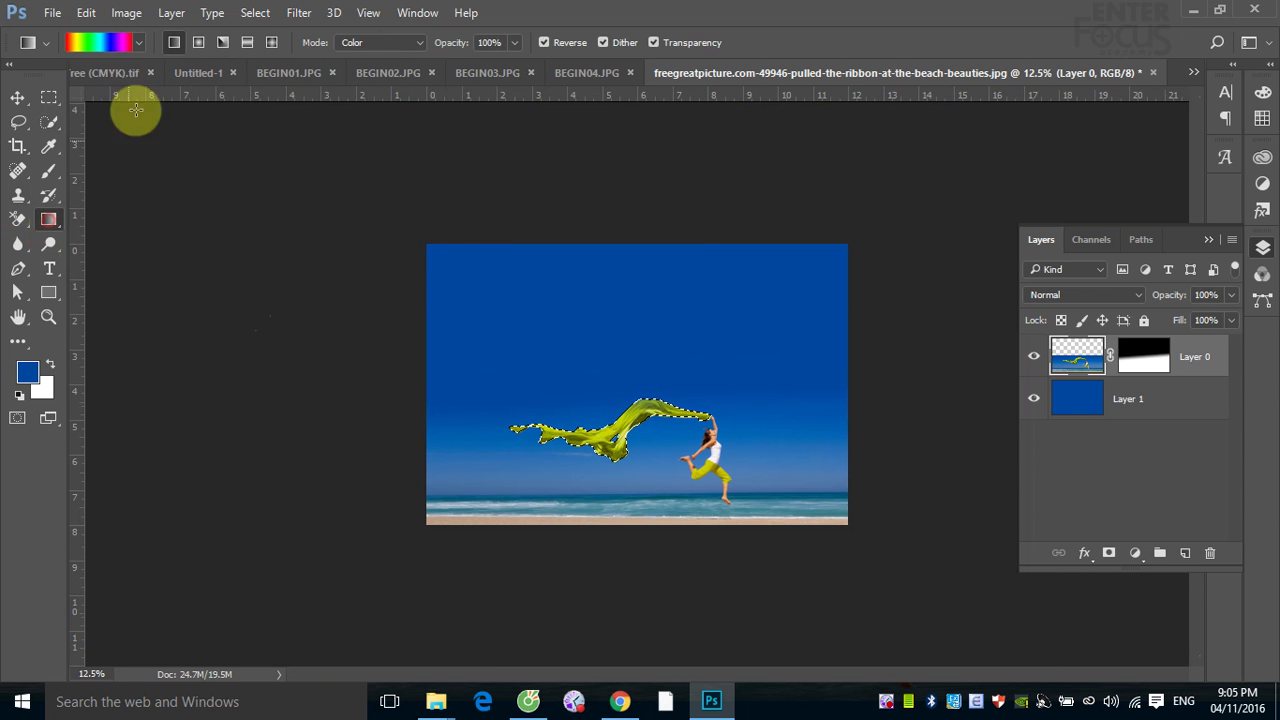
mouse_move(700, 408)
left_mouse_down()
mouse_move(829, 391)
mouse_move(673, 424)
left_mouse_up()
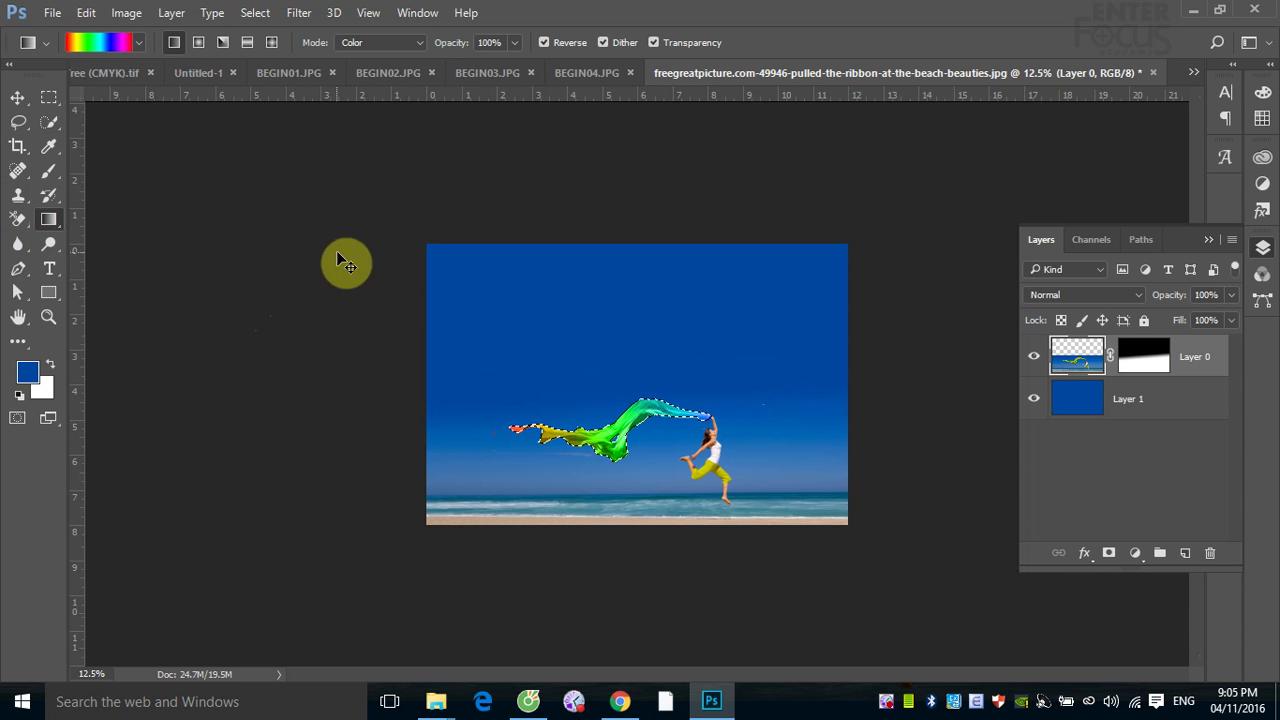
key("ctrl+d")
Zoom in and out to inspect the rainbow scarf, collapse the Layers panel, and minimize Photoshop.
key("ctrl+plus")
key("ctrl+plus")
key("ctrl+plus")
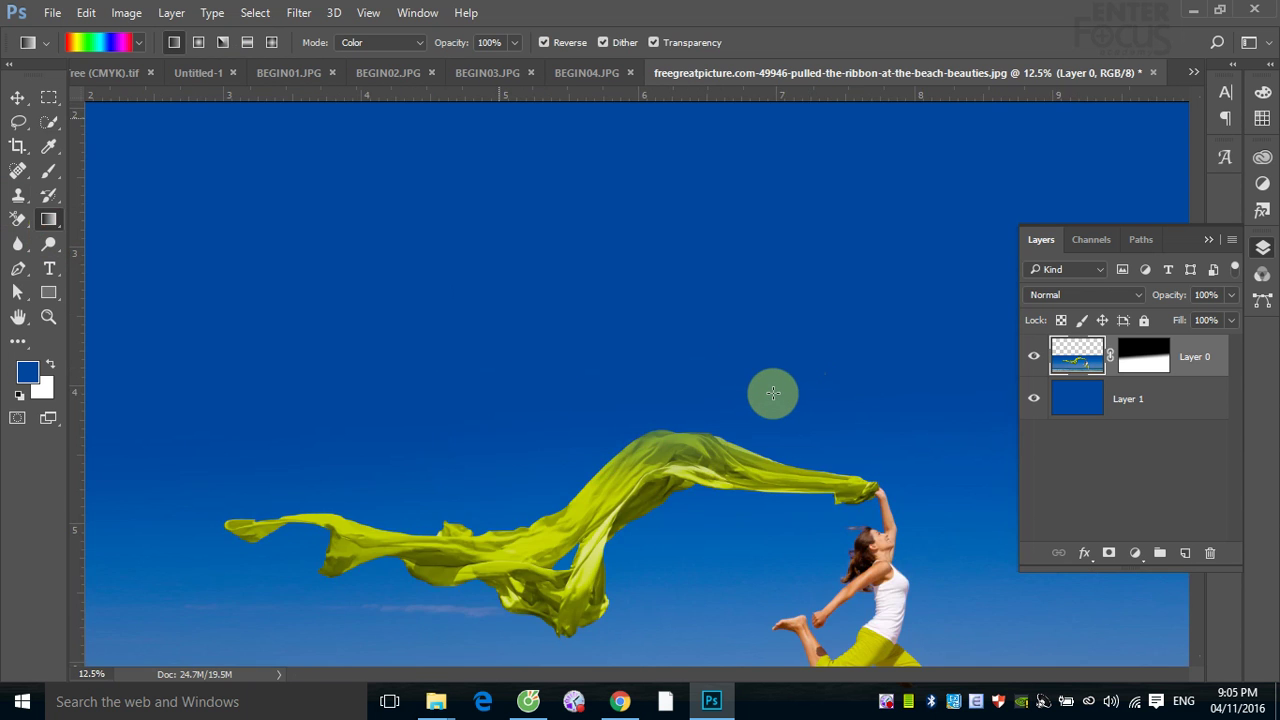
key("ctrl+plus")
key("ctrl+plus")
key("ctrl+minus")
key("ctrl+minus")
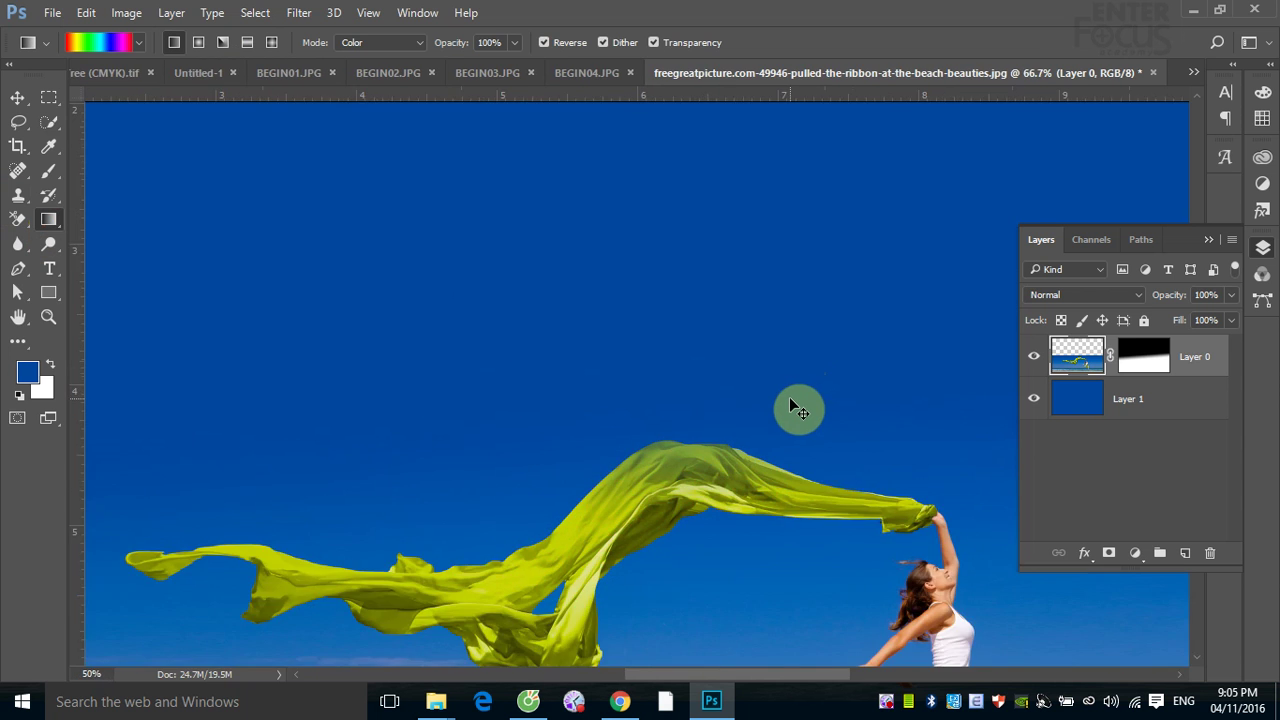
key("ctrl+minus")
key("ctrl+minus")
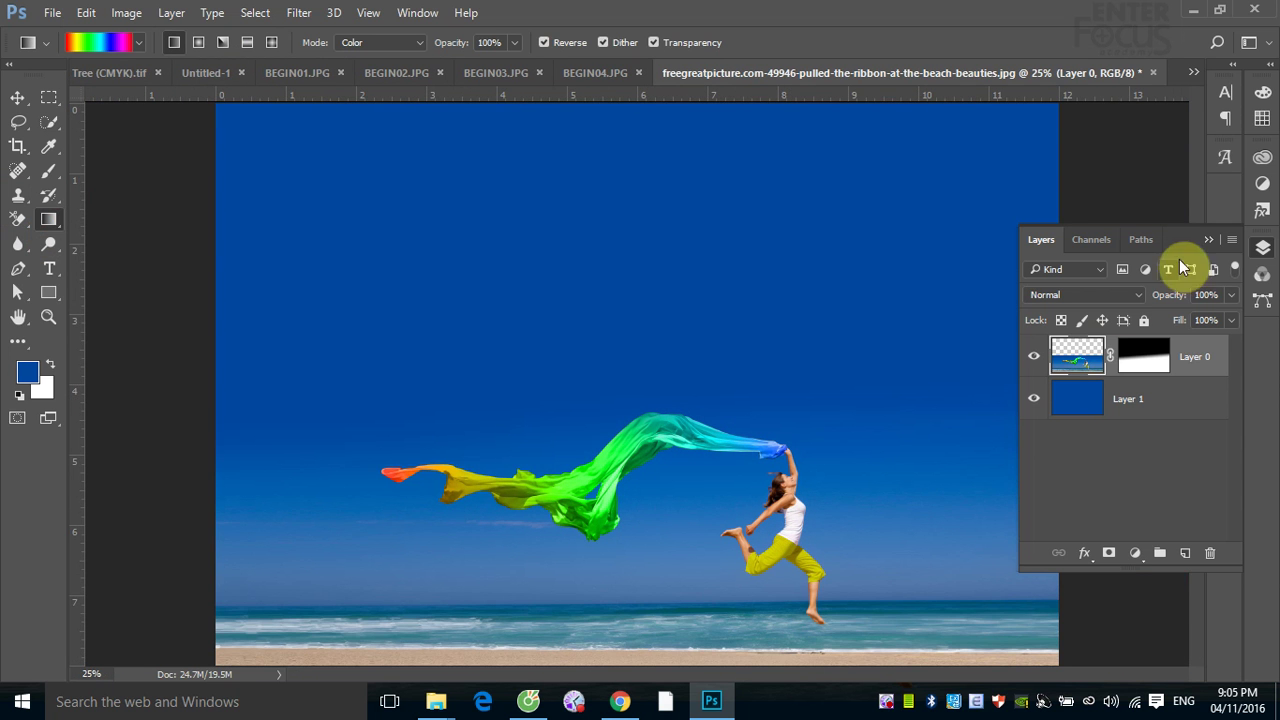
left_click(1209, 238)
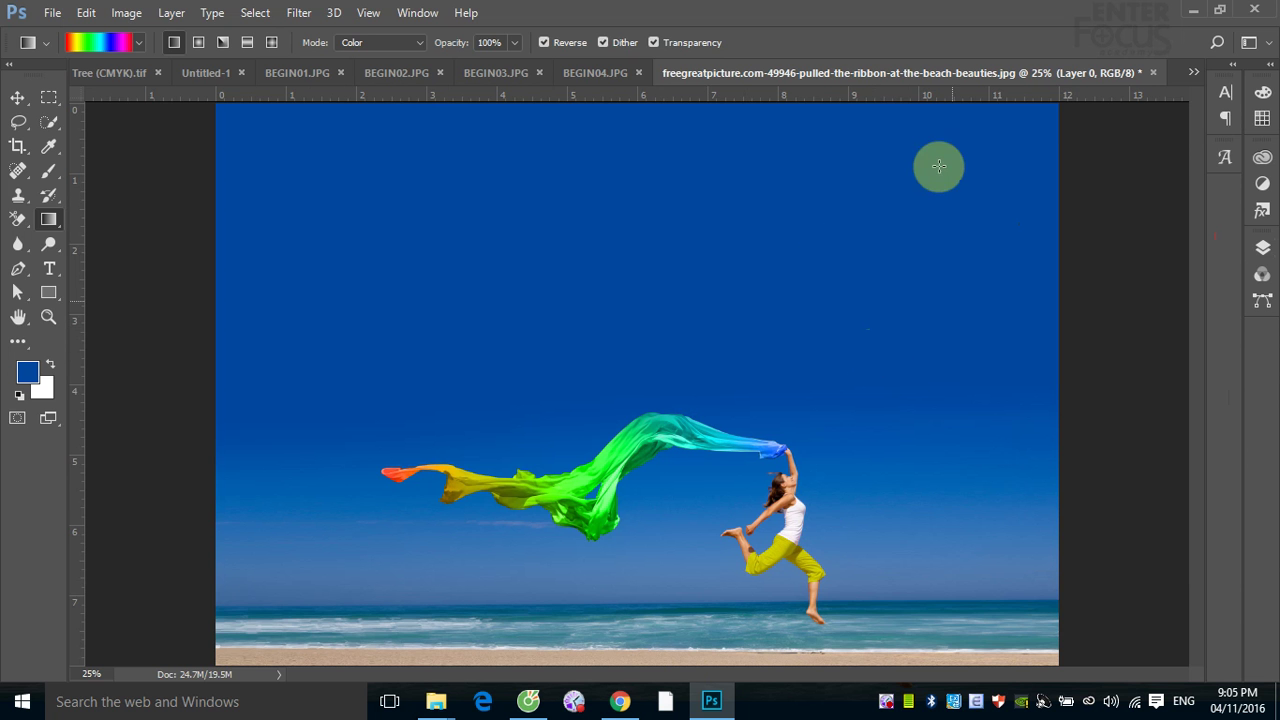
left_click(1199, 13)
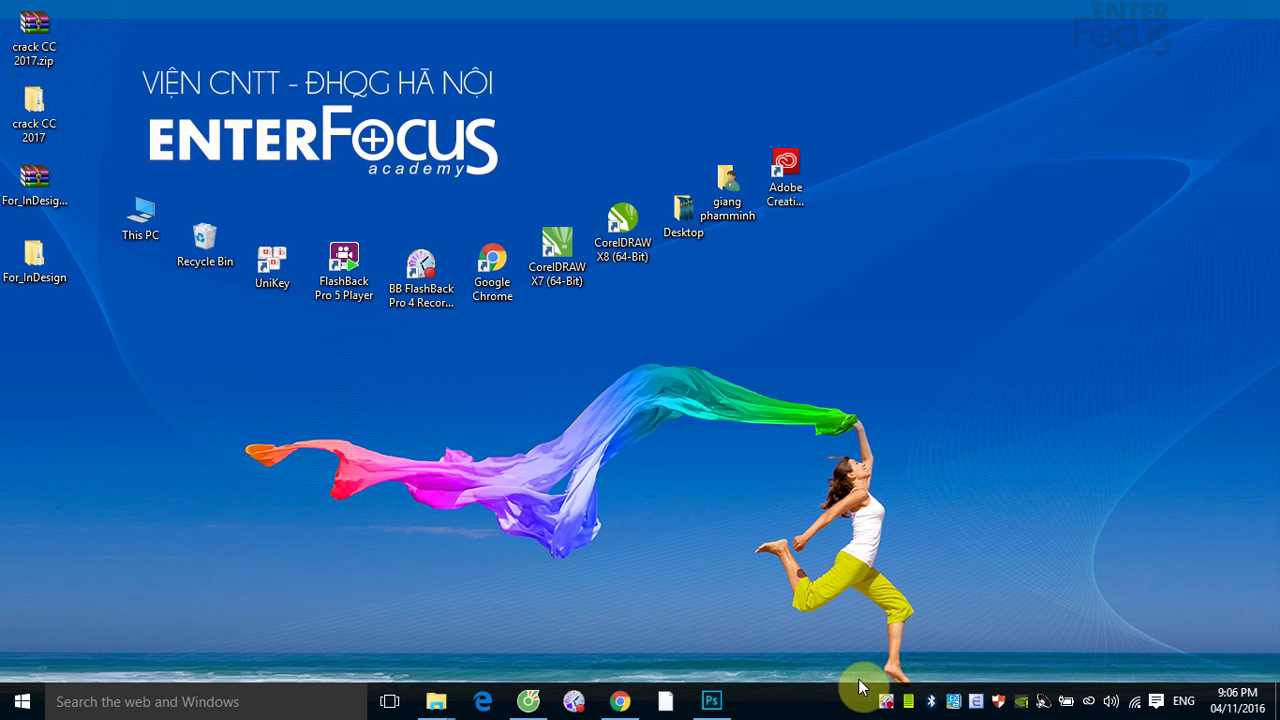
Bring up the BB FlashBack recorder's context menu from its tray icon.
right_click(887, 705)
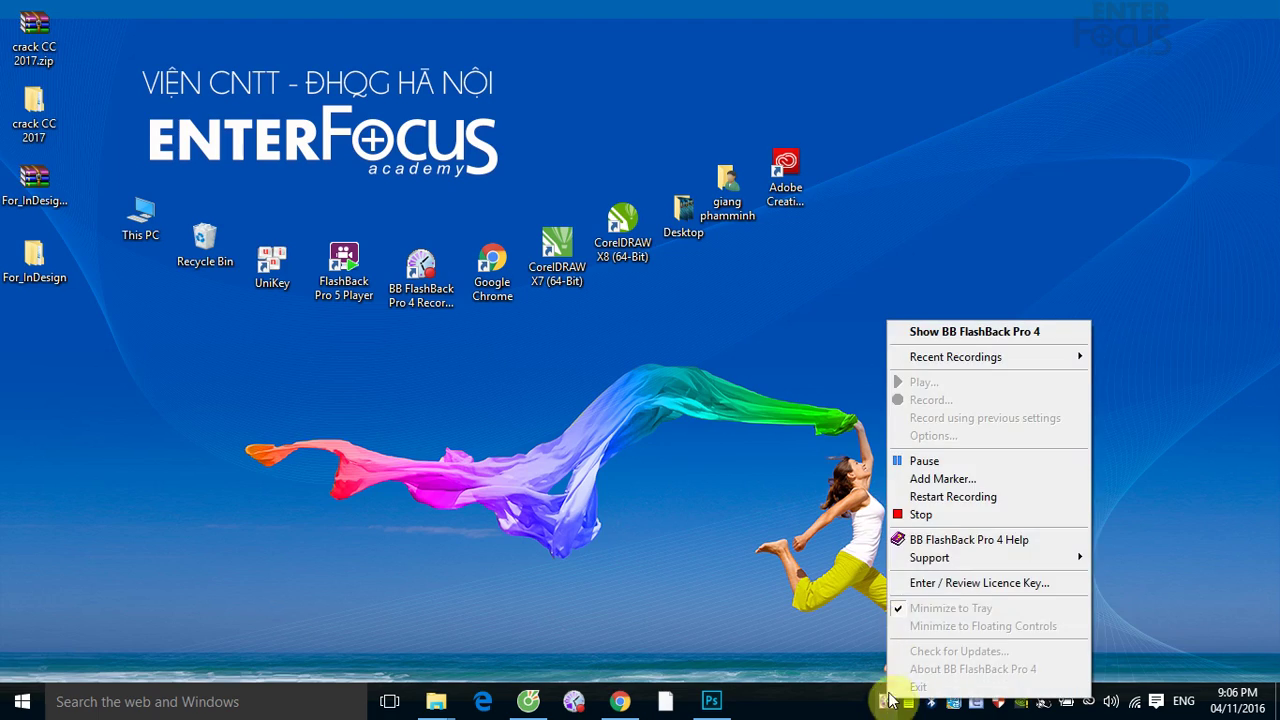